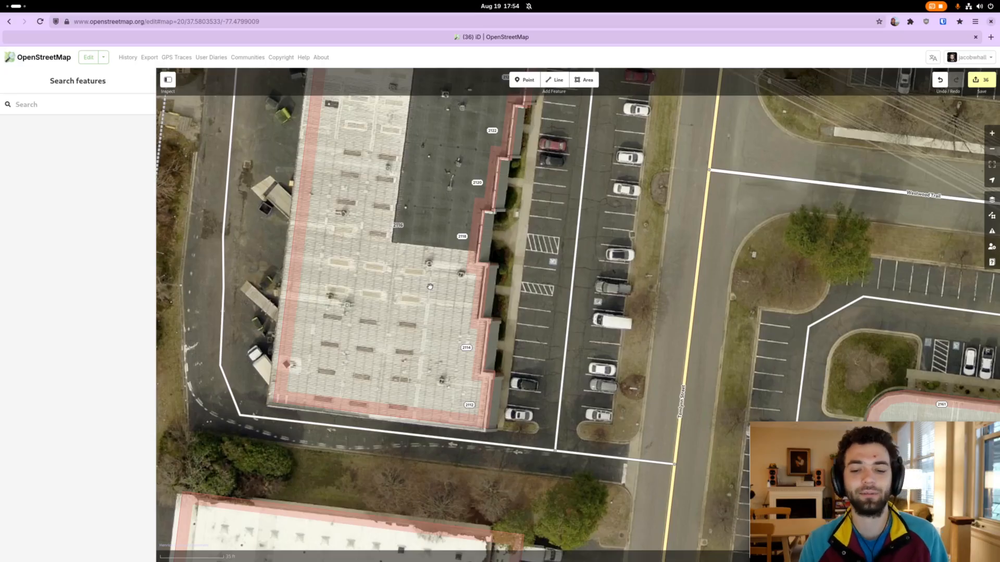
{"action": "left_click_drag", "start_coordinate": [542, 136], "coordinate": [500, 203]}
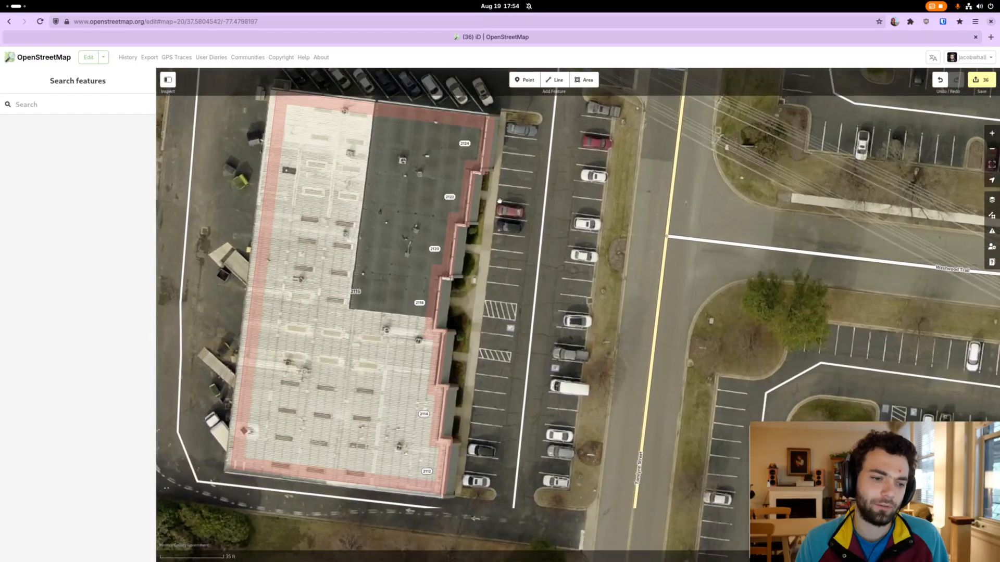
{"action": "left_click_drag", "start_coordinate": [359, 348], "coordinate": [363, 346]}
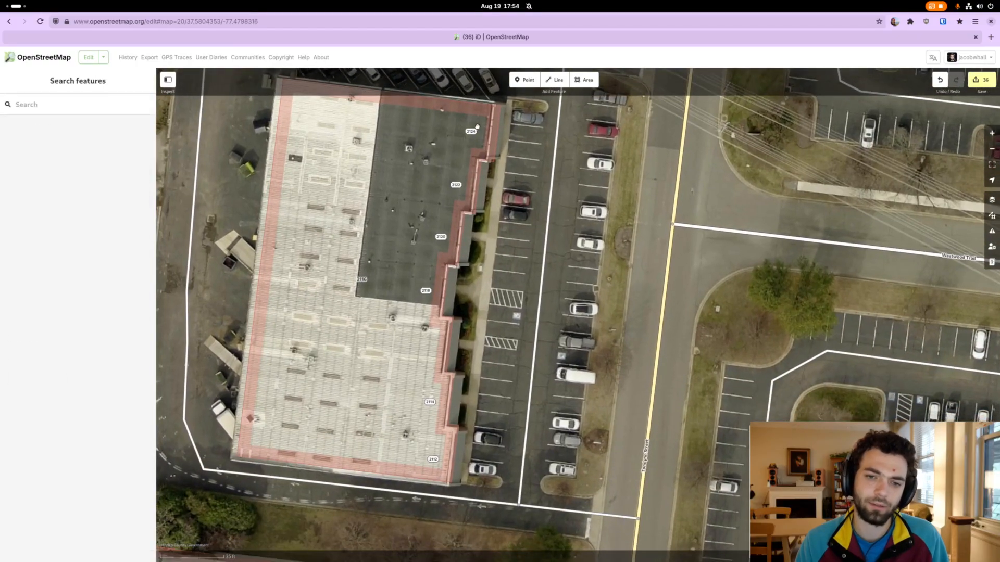
{"action": "left_click_drag", "start_coordinate": [403, 375], "coordinate": [469, 387]}
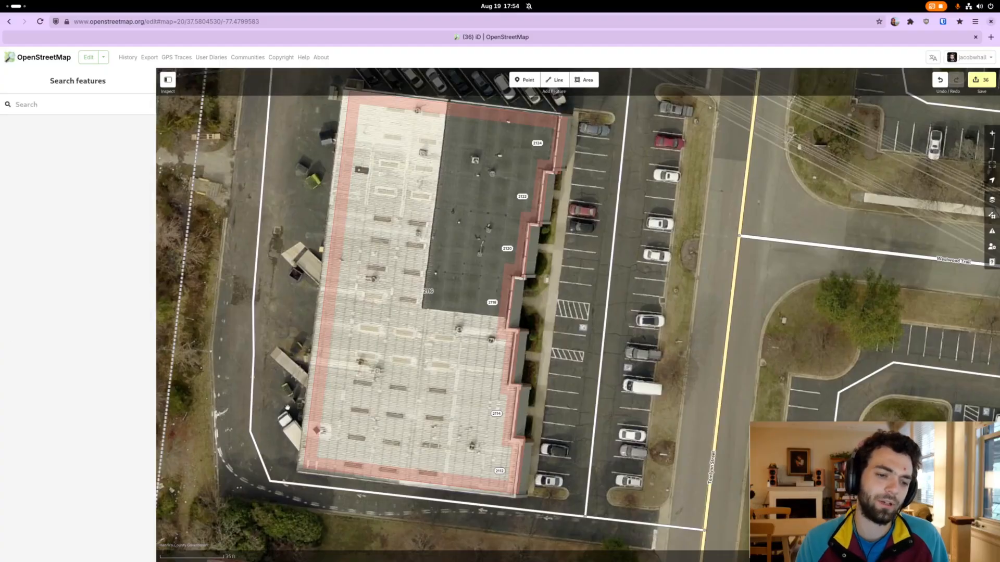
{"action": "left_click_drag", "start_coordinate": [413, 334], "coordinate": [389, 343]}
{"action": "left_click_drag", "start_coordinate": [566, 196], "coordinate": [565, 180]}
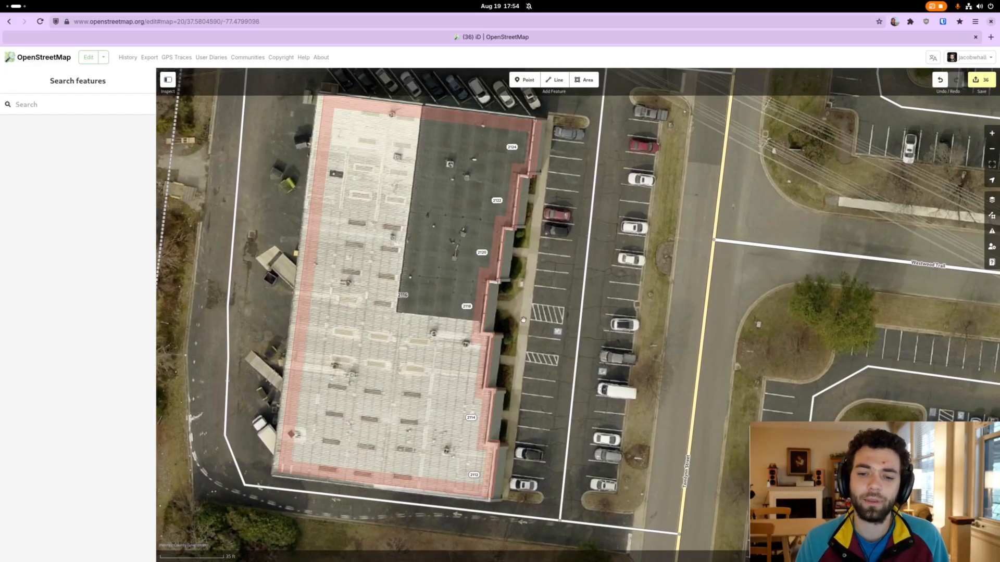
{"action": "left_click_drag", "start_coordinate": [524, 330], "coordinate": [524, 339]}
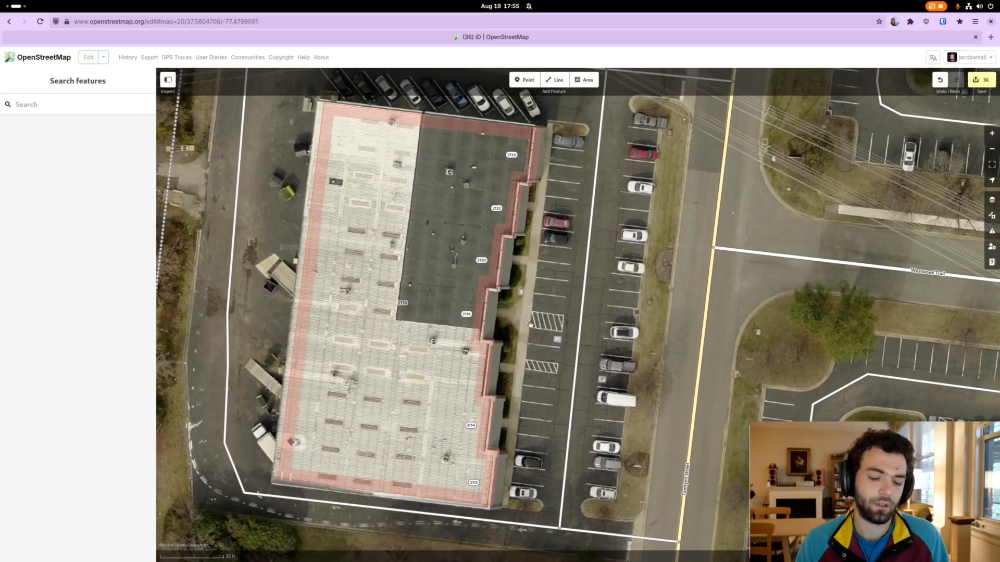
Draw a line along the walkway between the building's east front and the parking spaces, from the building's north end to its south end
{"action": "scroll", "coordinate": [555, 147], "scroll_direction": "up", "scroll_amount": 3}
{"action": "left_click_drag", "start_coordinate": [555, 147], "coordinate": [556, 183]}
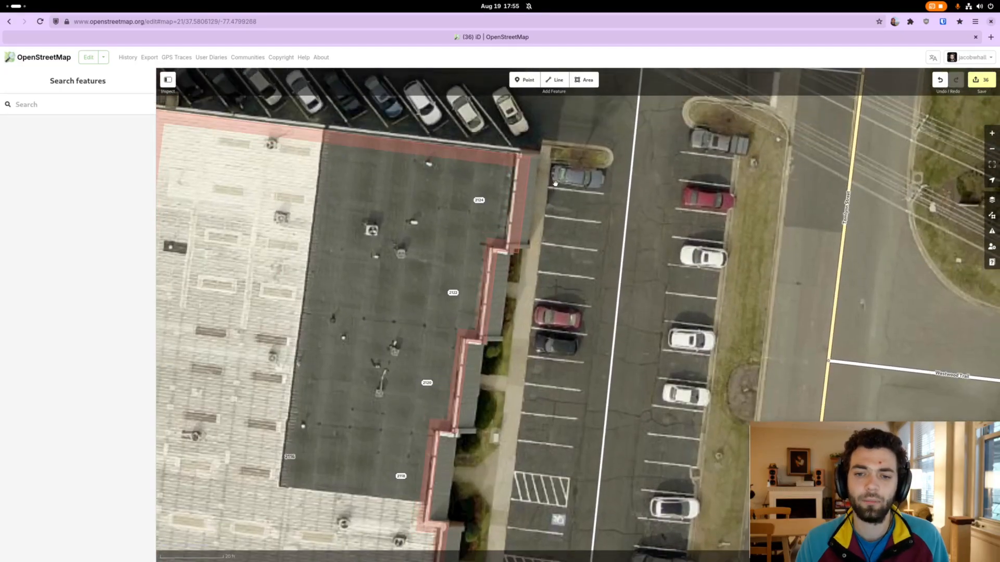
{"action": "key", "text": "2"}
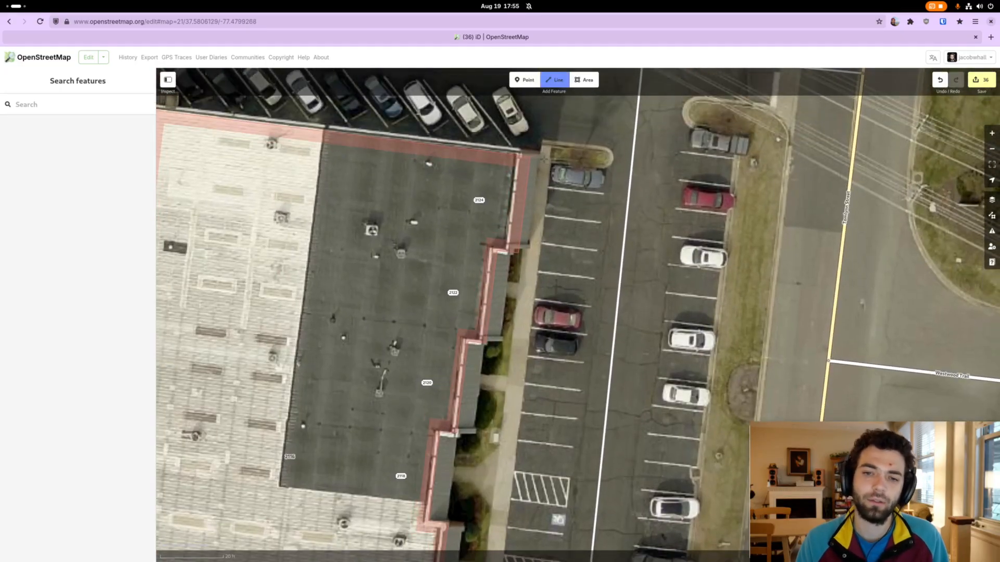
{"action": "left_click", "coordinate": [544, 158]}
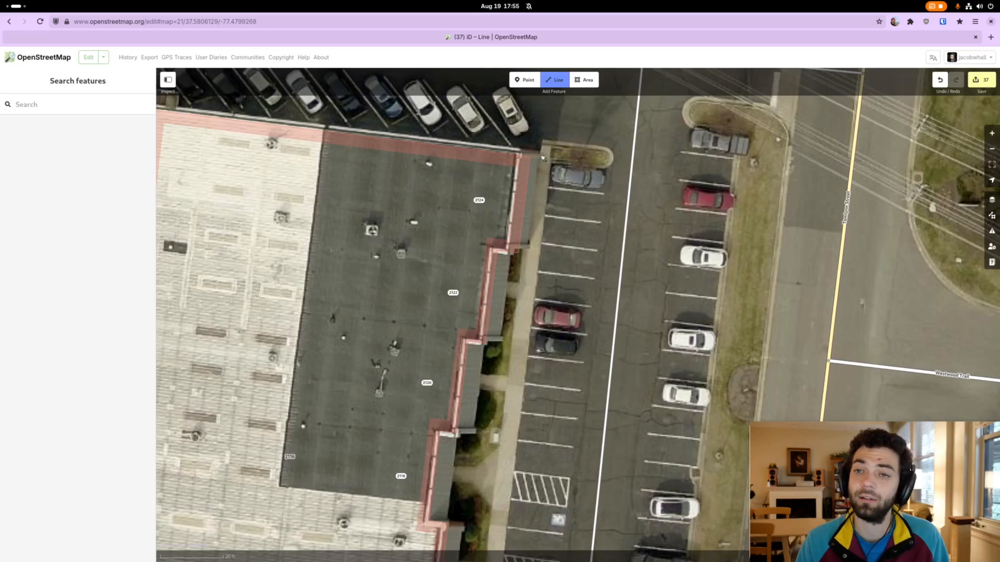
{"action": "scroll", "coordinate": [544, 159], "scroll_direction": "down", "scroll_amount": 4}
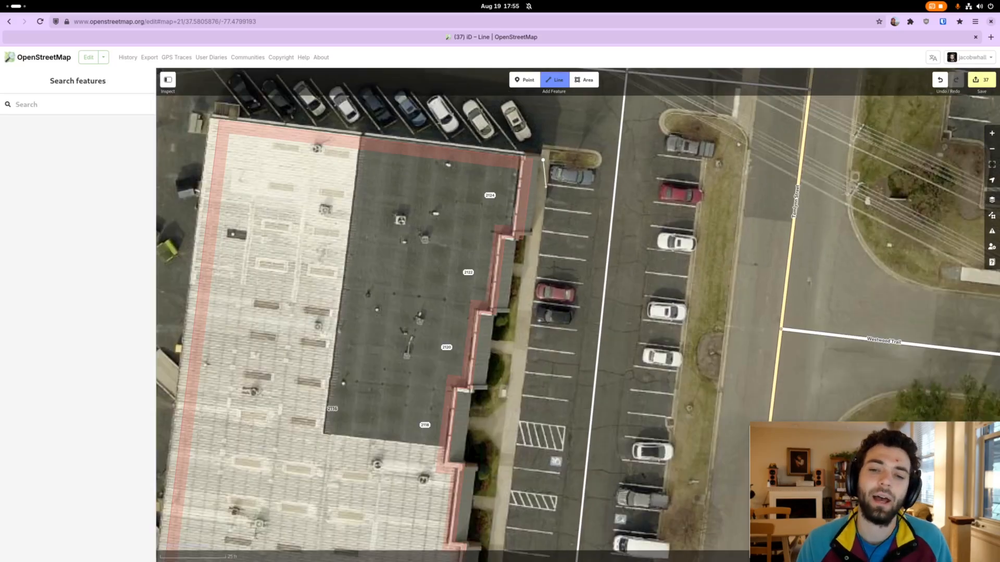
{"action": "left_click_drag", "start_coordinate": [530, 364], "coordinate": [541, 201]}
{"action": "scroll", "coordinate": [524, 319], "scroll_direction": "up", "scroll_amount": 4}
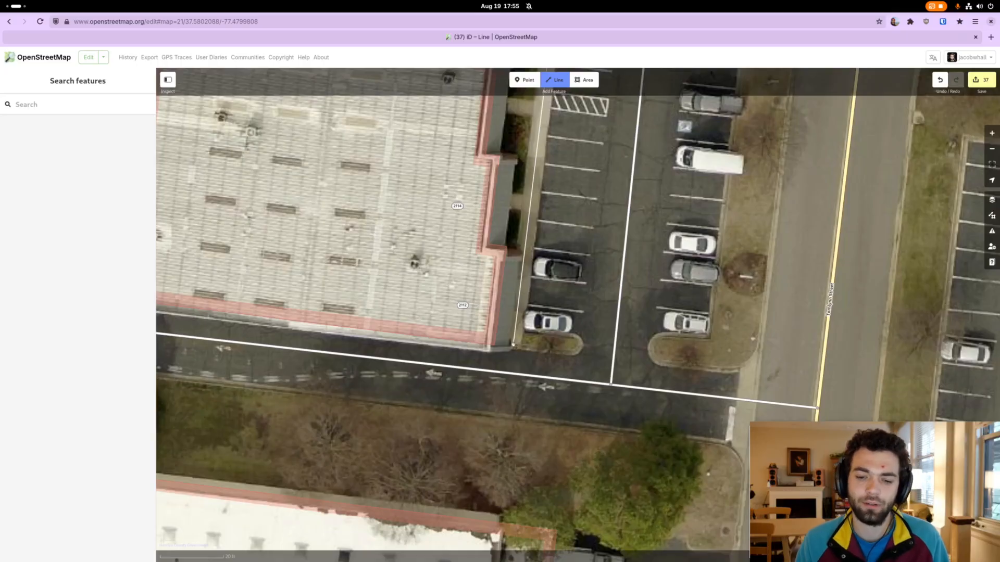
{"action": "double_click", "coordinate": [515, 346]}
Find the Sidewalk feature type and assign it to the new line
{"action": "scroll", "coordinate": [531, 323], "scroll_direction": "down", "scroll_amount": 3}
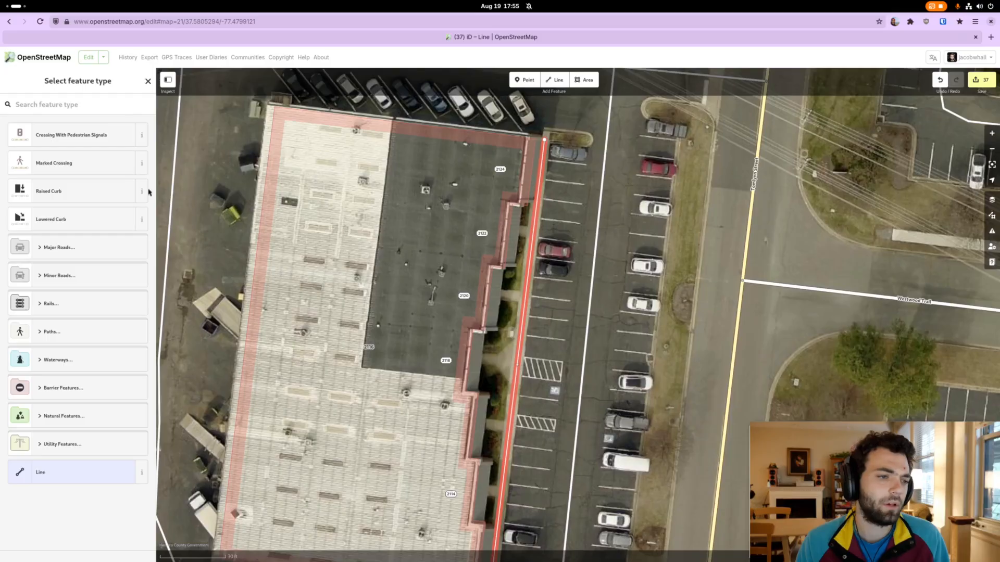
{"action": "left_click", "coordinate": [105, 110]}
{"action": "type", "text": "side"}
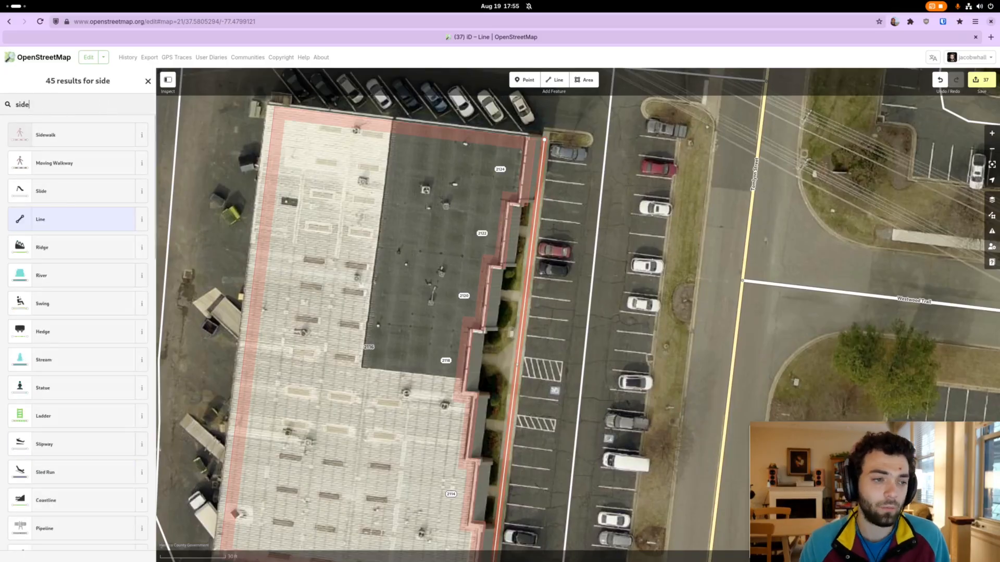
{"action": "left_click", "coordinate": [97, 126]}
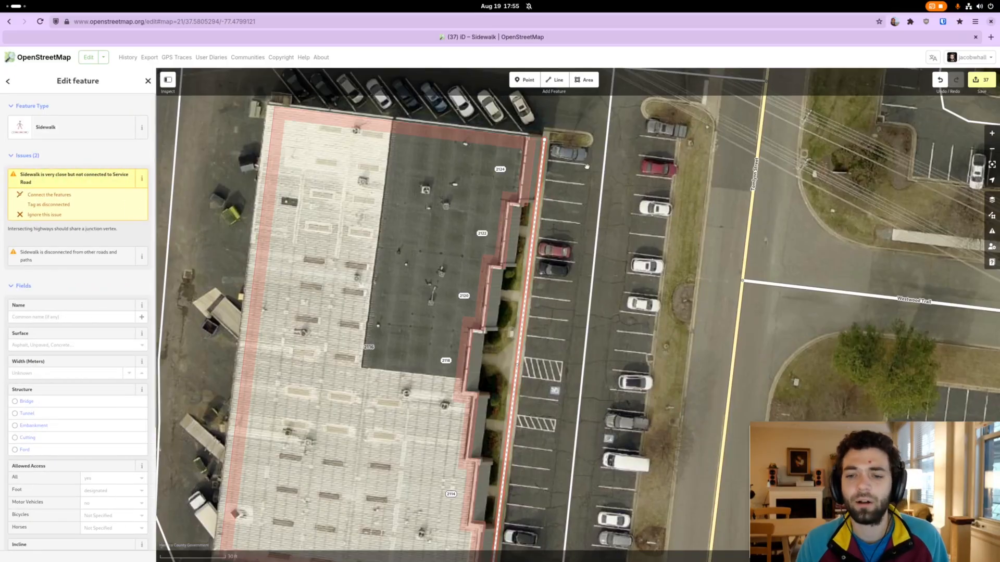
Add a vertex to the parking lot's service road just south of its northern junction and shift it east to follow the aisle's centre
{"action": "left_click_drag", "start_coordinate": [607, 208], "coordinate": [598, 271]}
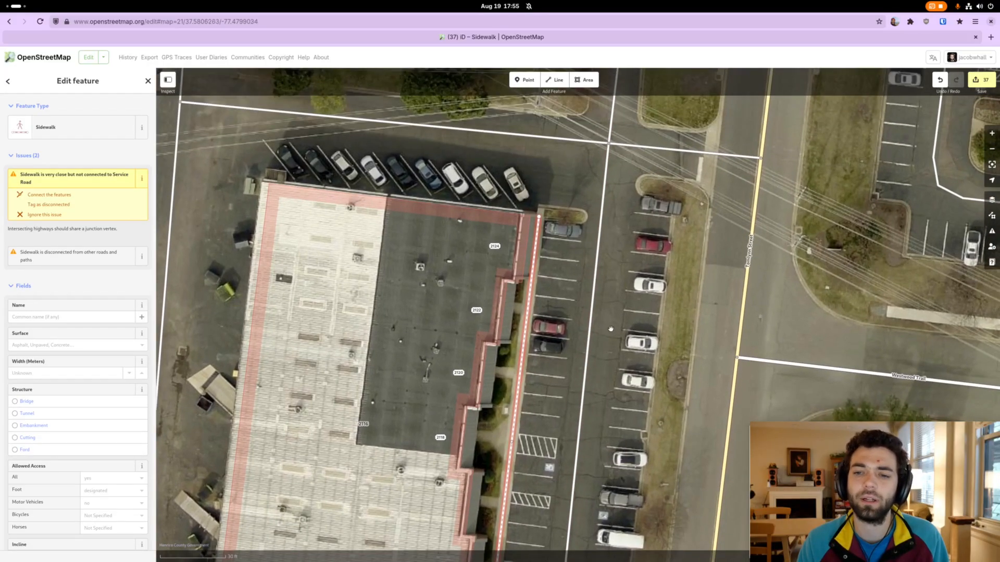
{"action": "left_click_drag", "start_coordinate": [609, 331], "coordinate": [614, 148]}
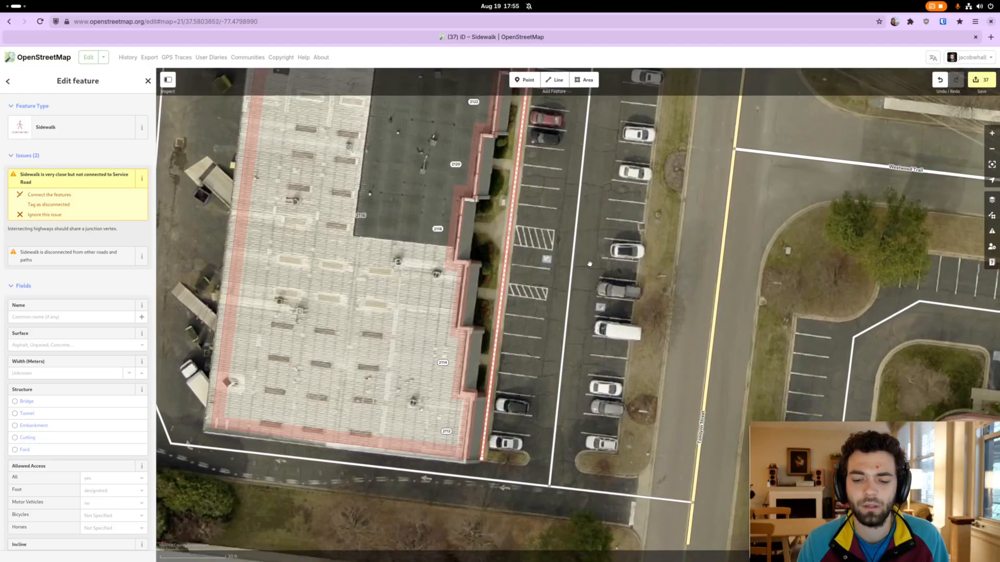
{"action": "left_click_drag", "start_coordinate": [589, 82], "coordinate": [562, 324]}
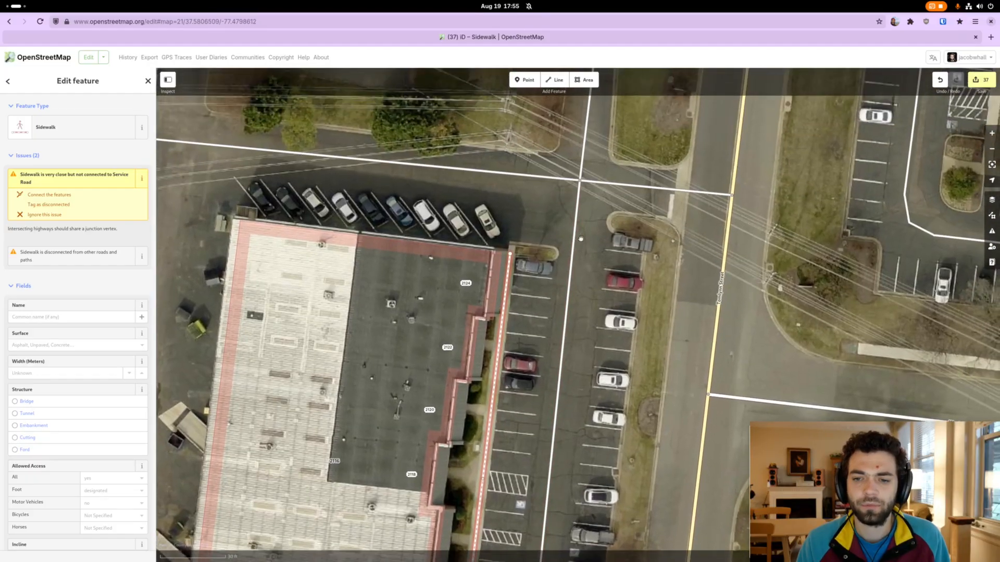
{"action": "double_click", "coordinate": [576, 226]}
{"action": "left_click_drag", "start_coordinate": [577, 226], "coordinate": [602, 256]}
{"action": "left_click", "coordinate": [596, 277]}
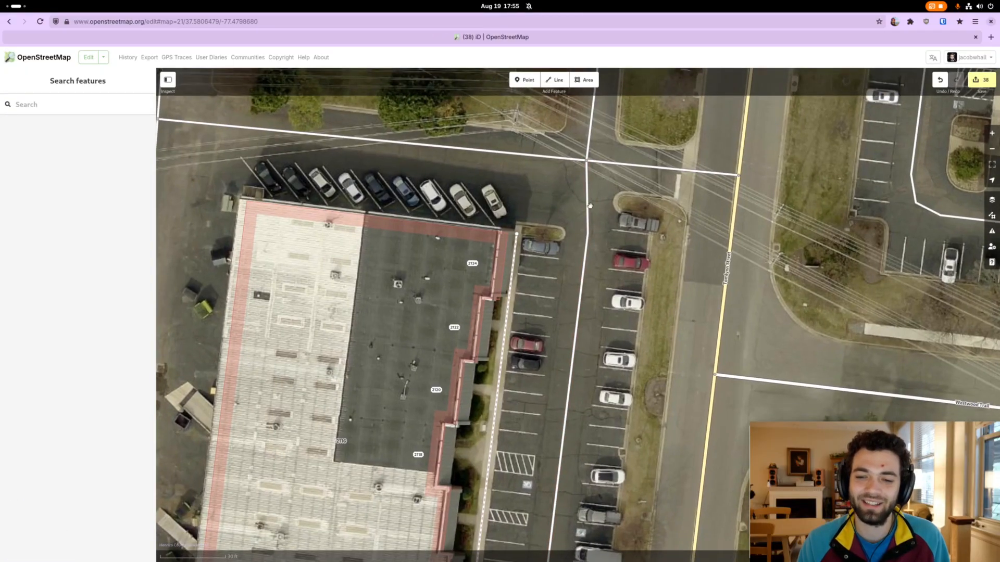
Examine the sidewalk and the adjusted service road along the full length of the parking lot
{"action": "mouse_move", "coordinate": [596, 321]}
{"action": "left_mouse_down"}
{"action": "mouse_move", "coordinate": [596, 366]}
{"action": "mouse_move", "coordinate": [590, 290]}
{"action": "mouse_move", "coordinate": [592, 317]}
{"action": "left_mouse_up"}
{"action": "left_click", "coordinate": [581, 244]}
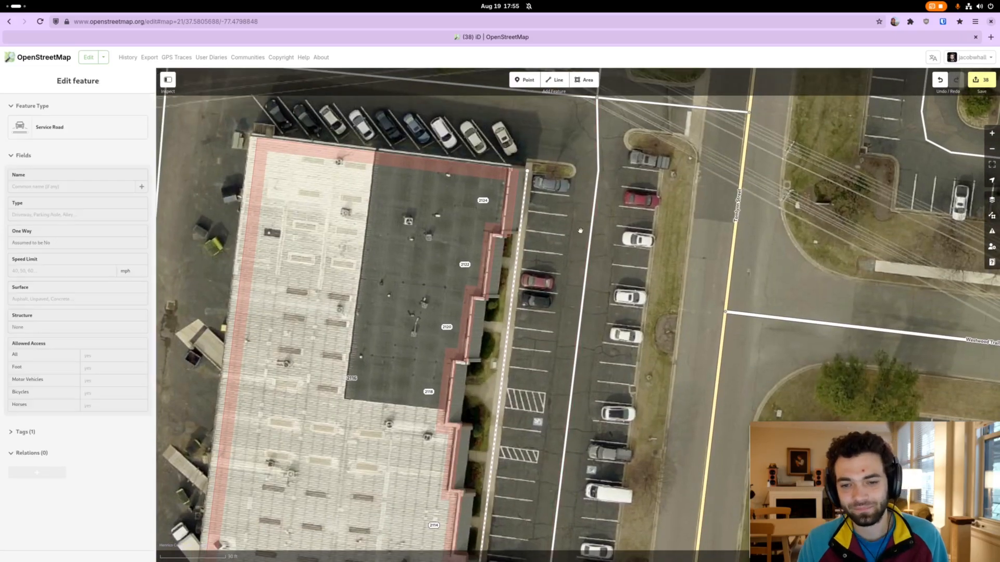
{"action": "left_click", "coordinate": [581, 243]}
{"action": "left_click_drag", "start_coordinate": [580, 243], "coordinate": [597, 203]}
{"action": "left_click", "coordinate": [516, 390]}
{"action": "left_click_drag", "start_coordinate": [516, 389], "coordinate": [556, 219]}
{"action": "left_click_drag", "start_coordinate": [555, 399], "coordinate": [555, 382]}
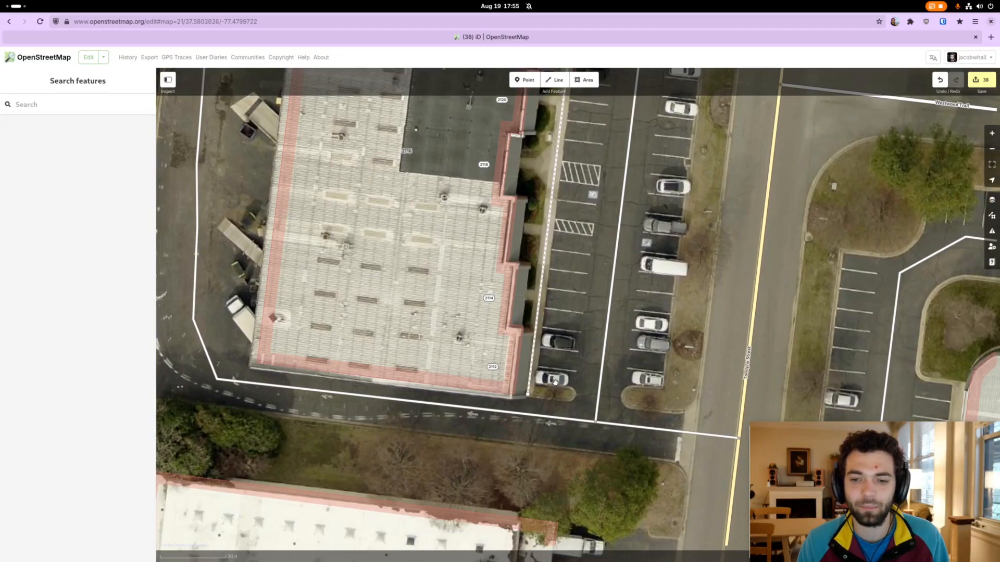
{"action": "left_click_drag", "start_coordinate": [583, 293], "coordinate": [565, 403]}
{"action": "left_click_drag", "start_coordinate": [570, 260], "coordinate": [552, 362]}
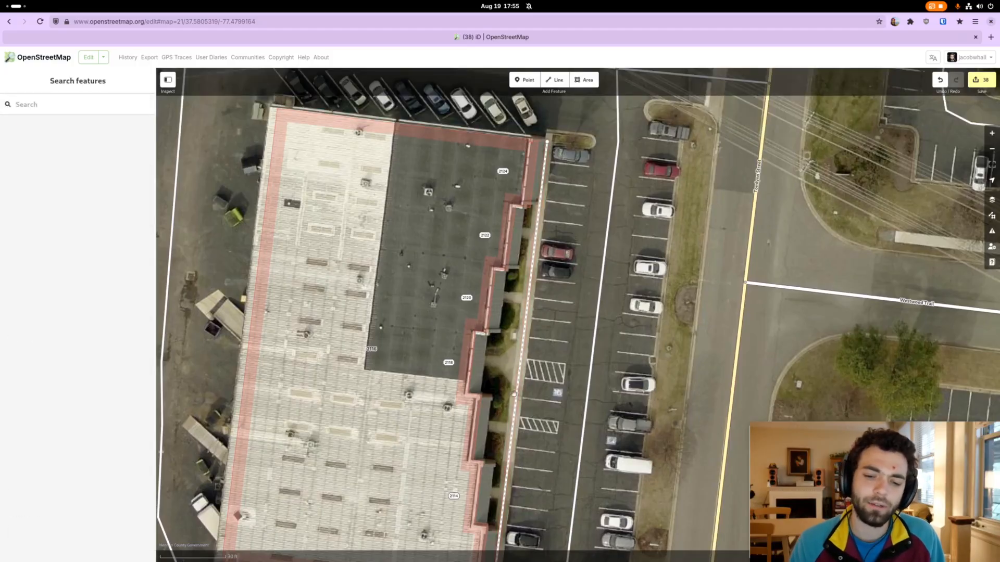
{"action": "left_click_drag", "start_coordinate": [555, 365], "coordinate": [493, 299]}
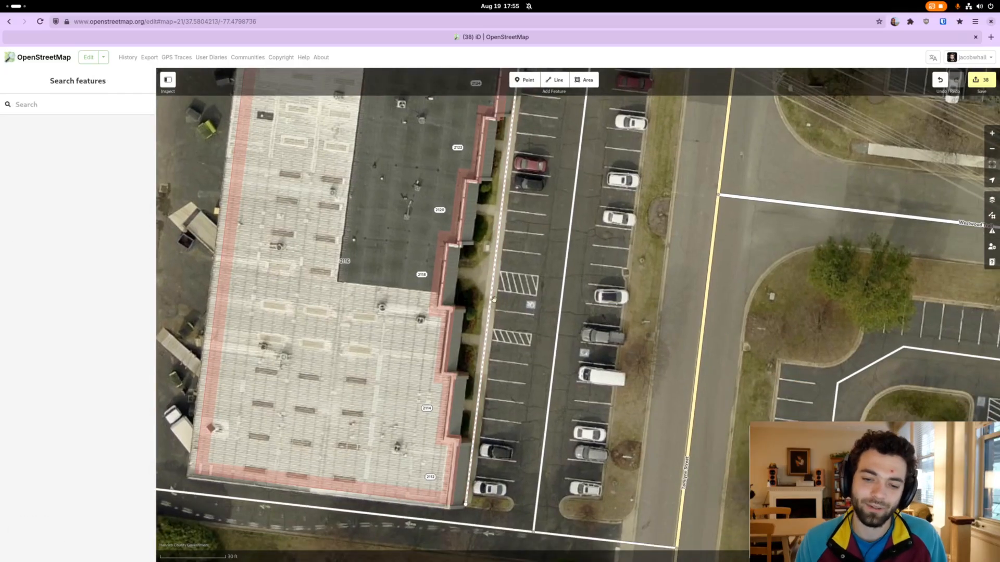
Examine the hatched access aisles and accessible parking spaces between the sidewalk and the service road
{"action": "scroll", "coordinate": [494, 299], "scroll_direction": "up", "scroll_amount": 3}
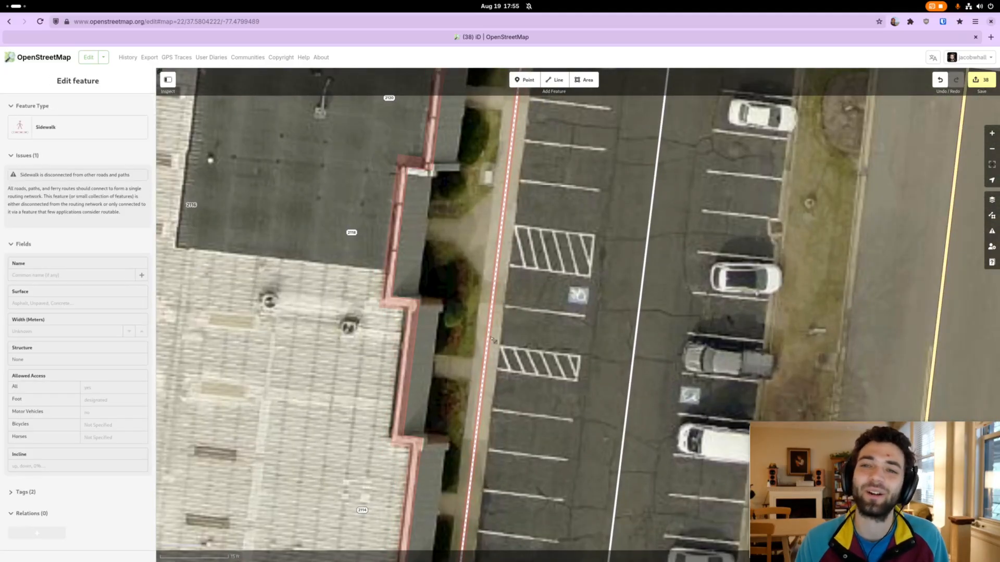
{"action": "scroll", "coordinate": [493, 341], "scroll_direction": "down", "scroll_amount": 3}
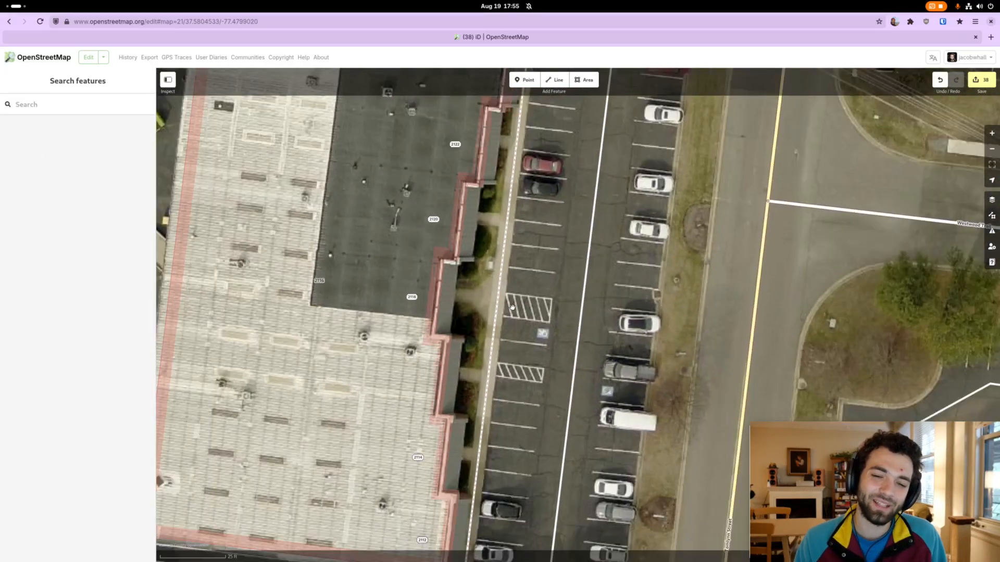
{"action": "scroll", "coordinate": [513, 307], "scroll_direction": "down", "scroll_amount": 3}
{"action": "scroll", "coordinate": [534, 229], "scroll_direction": "up", "scroll_amount": 2}
{"action": "left_click_drag", "start_coordinate": [533, 229], "coordinate": [524, 303]}
{"action": "left_click_drag", "start_coordinate": [531, 241], "coordinate": [538, 163]}
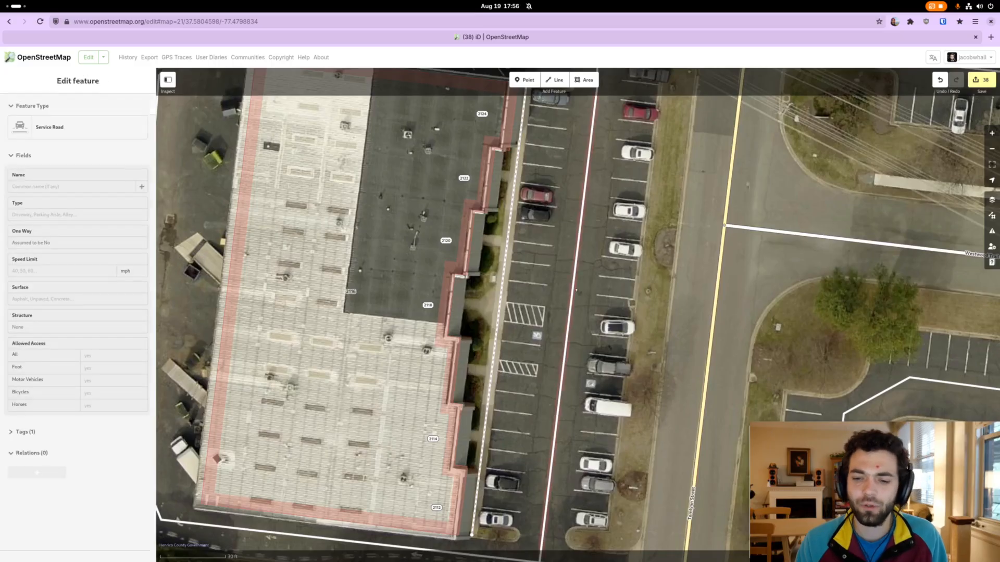
{"action": "left_click", "coordinate": [574, 299]}
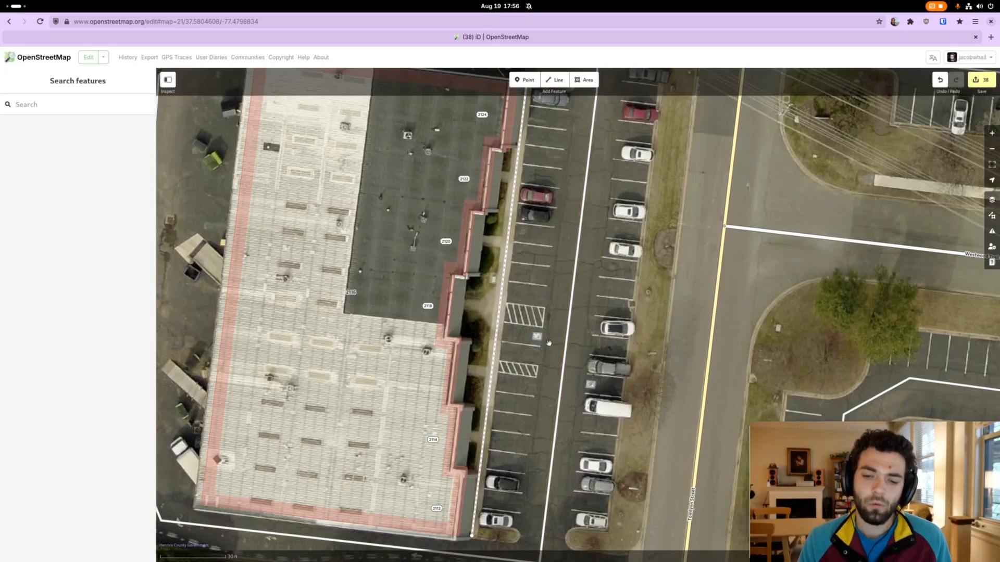
{"action": "left_click_drag", "start_coordinate": [537, 356], "coordinate": [535, 340]}
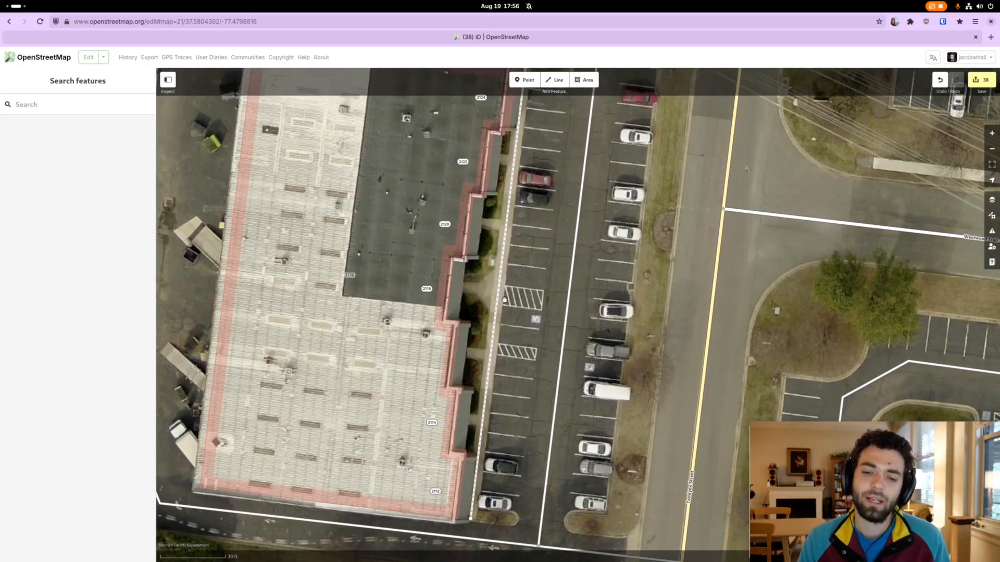
{"action": "scroll", "coordinate": [510, 307], "scroll_direction": "up", "scroll_amount": 2}
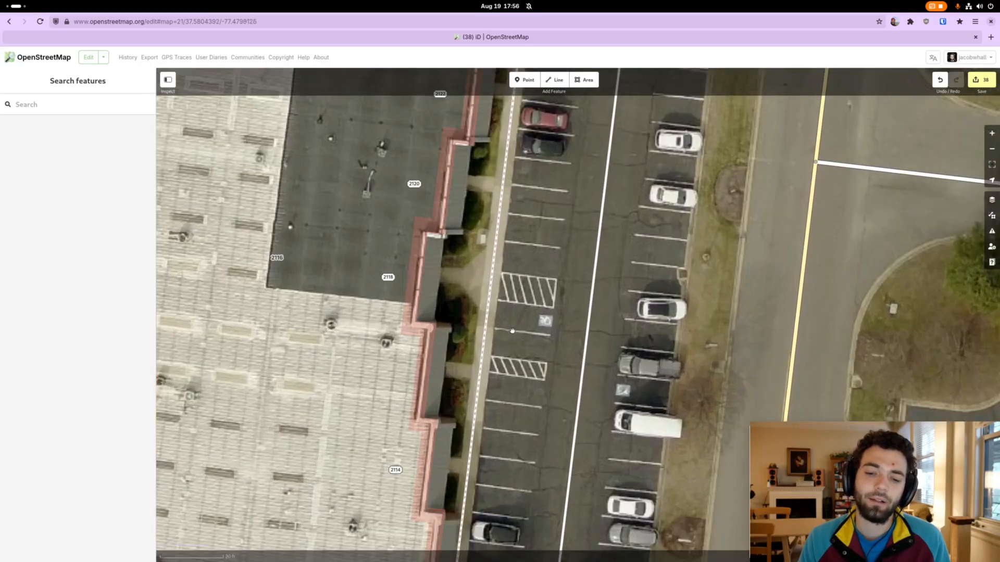
{"action": "left_click_drag", "start_coordinate": [512, 330], "coordinate": [518, 316]}
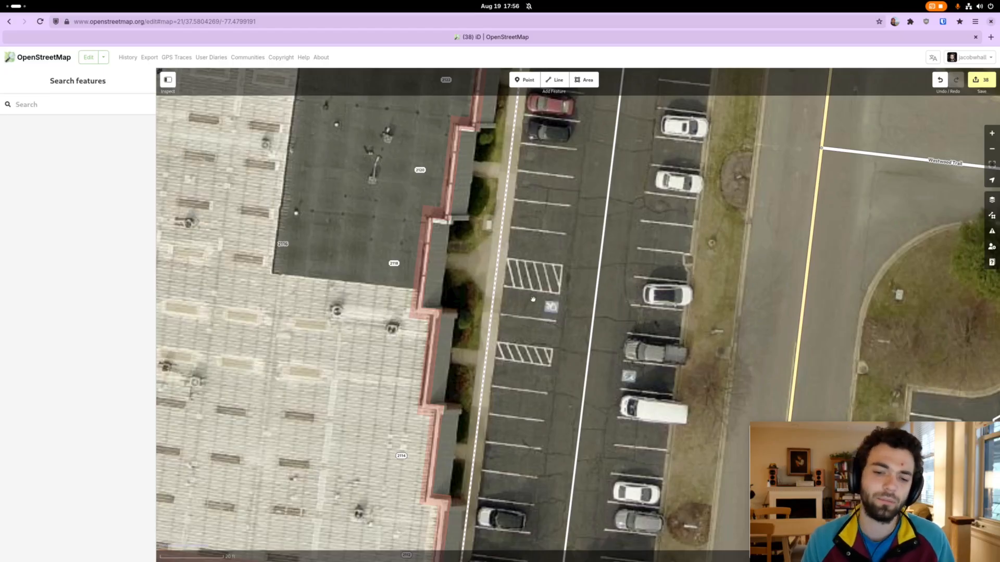
{"action": "left_click_drag", "start_coordinate": [540, 281], "coordinate": [547, 283]}
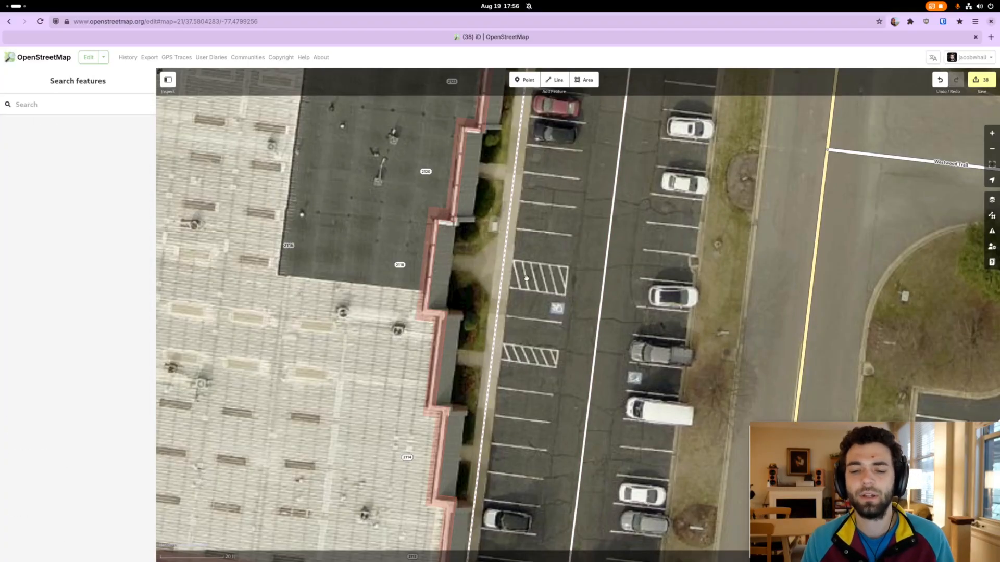
{"action": "left_click_drag", "start_coordinate": [568, 276], "coordinate": [556, 270]}
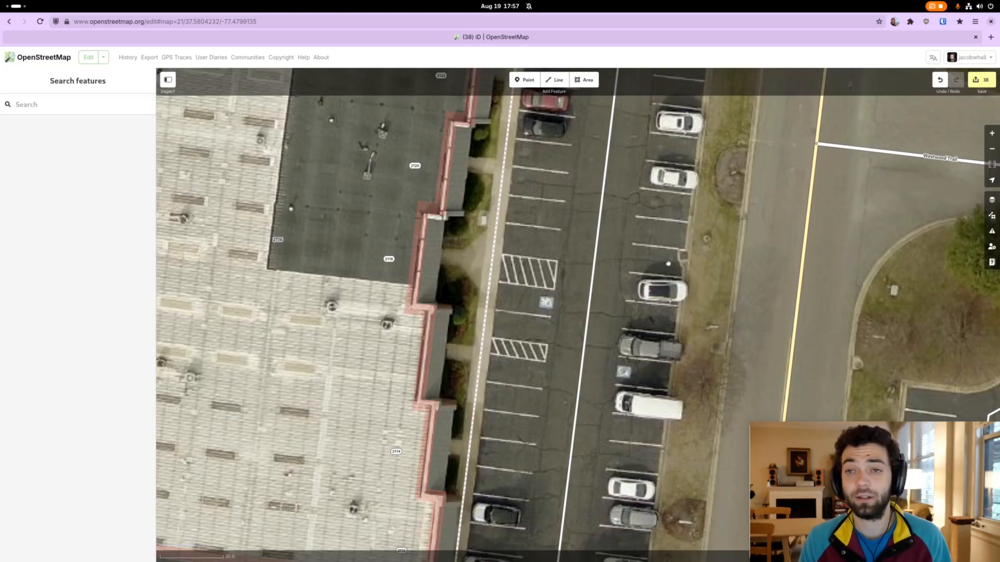
{"action": "scroll", "coordinate": [606, 315], "scroll_direction": "down", "scroll_amount": 2}
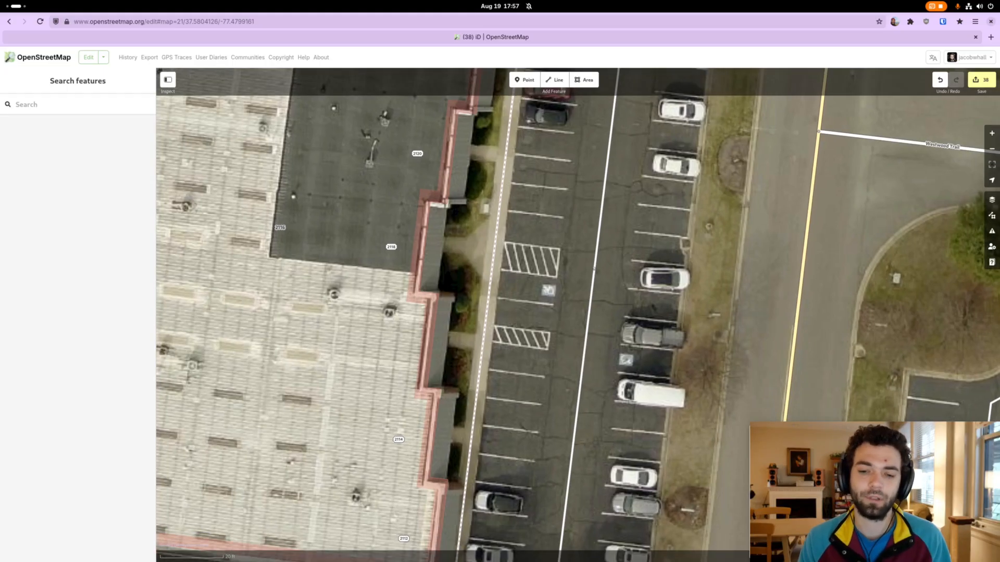
{"action": "scroll", "coordinate": [528, 297], "scroll_direction": "down", "scroll_amount": 2}
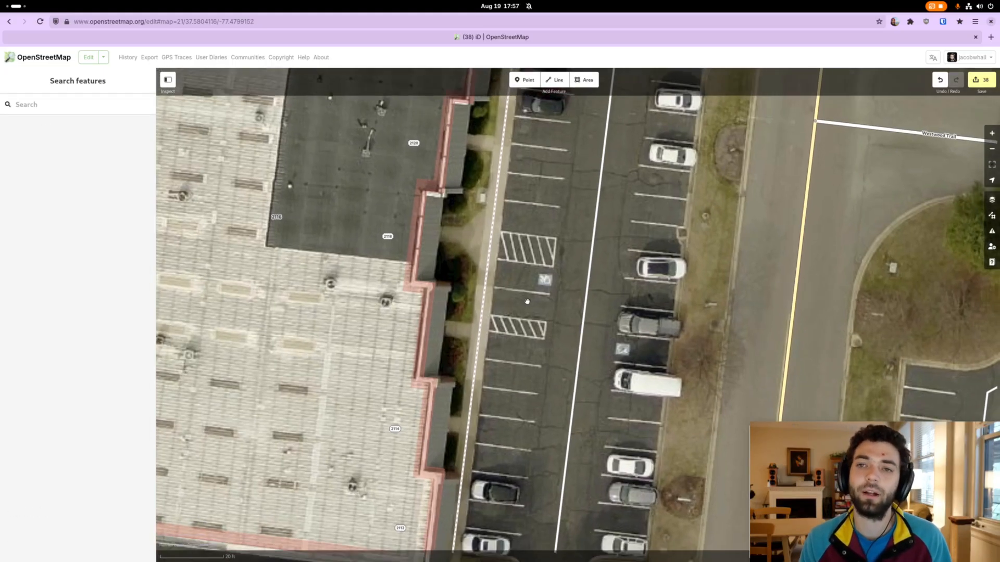
{"action": "scroll", "coordinate": [525, 281], "scroll_direction": "up", "scroll_amount": 1}
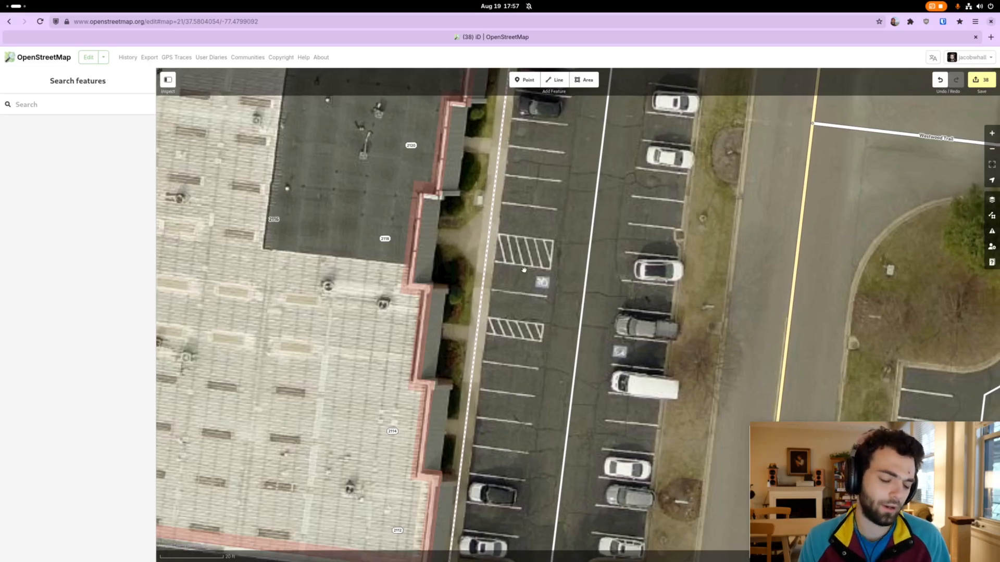
Draw a straight line from the sidewalk through the northern hatched area to the parking lot's service road, joining both ways
{"action": "key", "text": "2"}
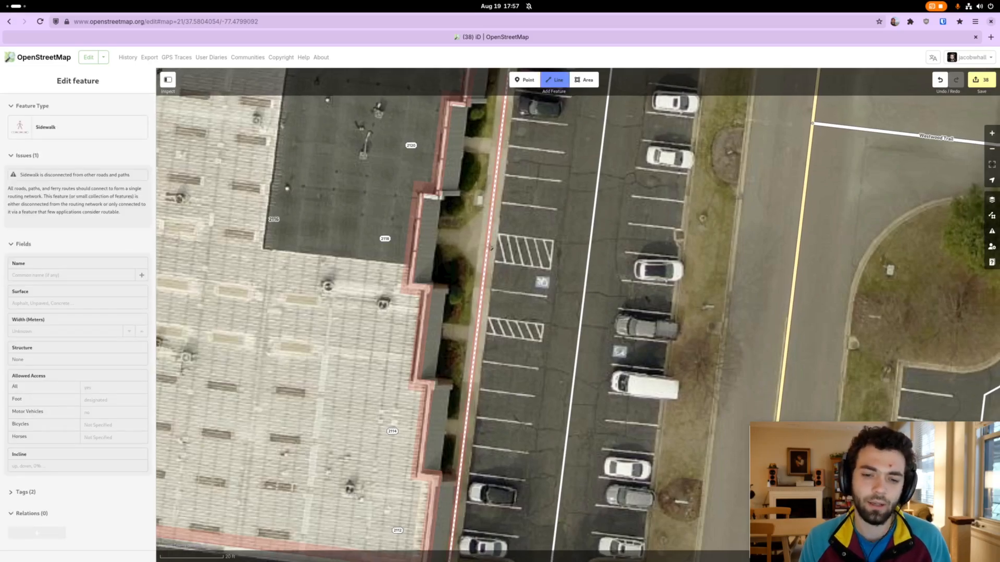
{"action": "left_click", "coordinate": [491, 248]}
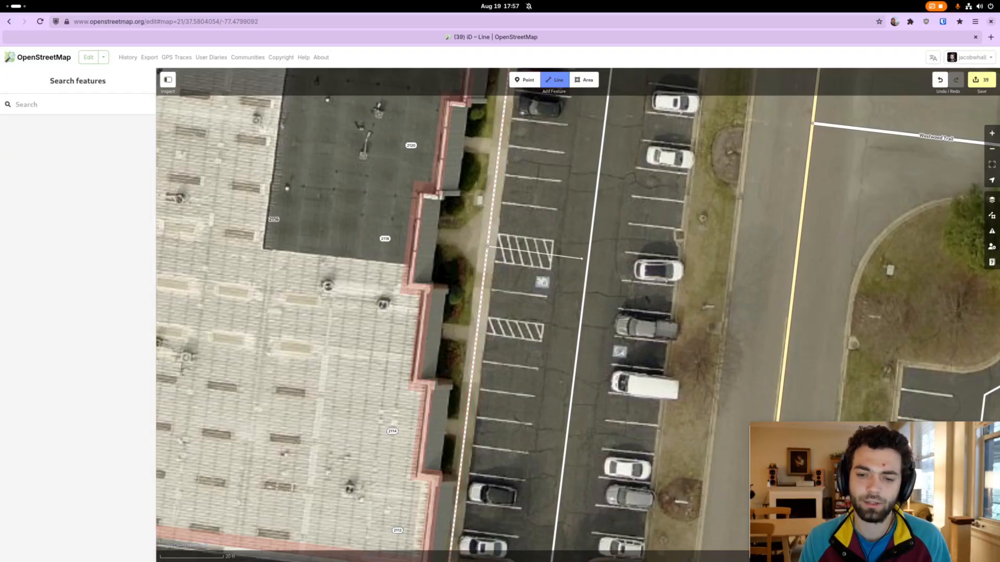
{"action": "double_click", "coordinate": [590, 260]}
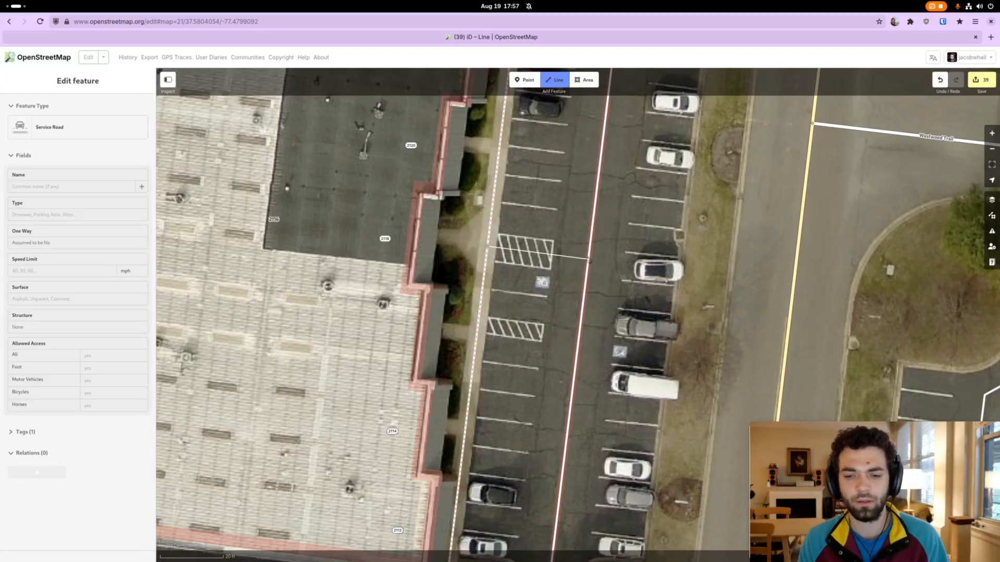
{"action": "left_click", "coordinate": [589, 261]}
{"action": "left_click", "coordinate": [589, 260]}
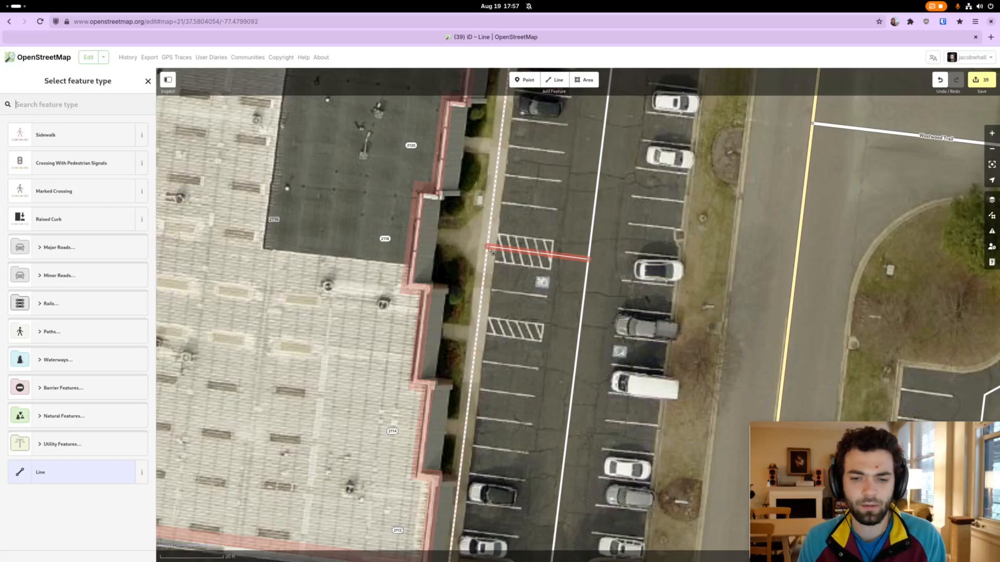
{"action": "left_click_drag", "start_coordinate": [488, 247], "coordinate": [488, 249]}
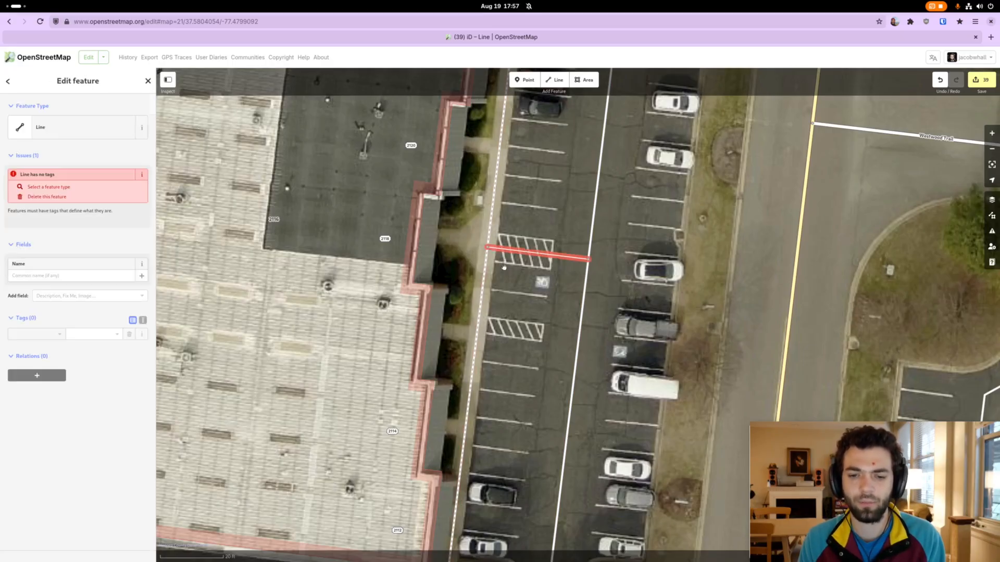
{"action": "left_click", "coordinate": [564, 326]}
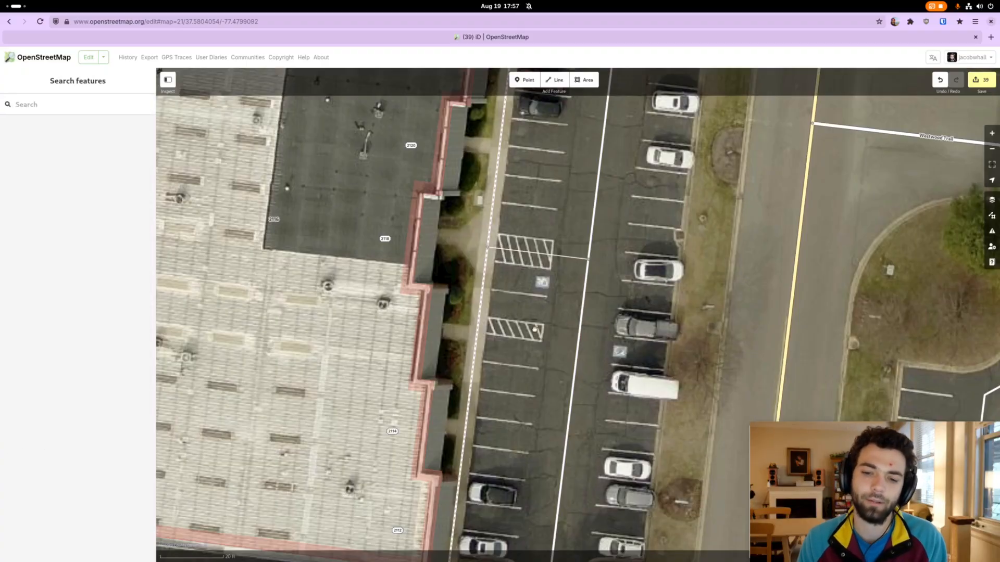
Find the Access Aisle feature type by searching for "aisle" and assign it to the new line across the hatched area
{"action": "left_click", "coordinate": [539, 253]}
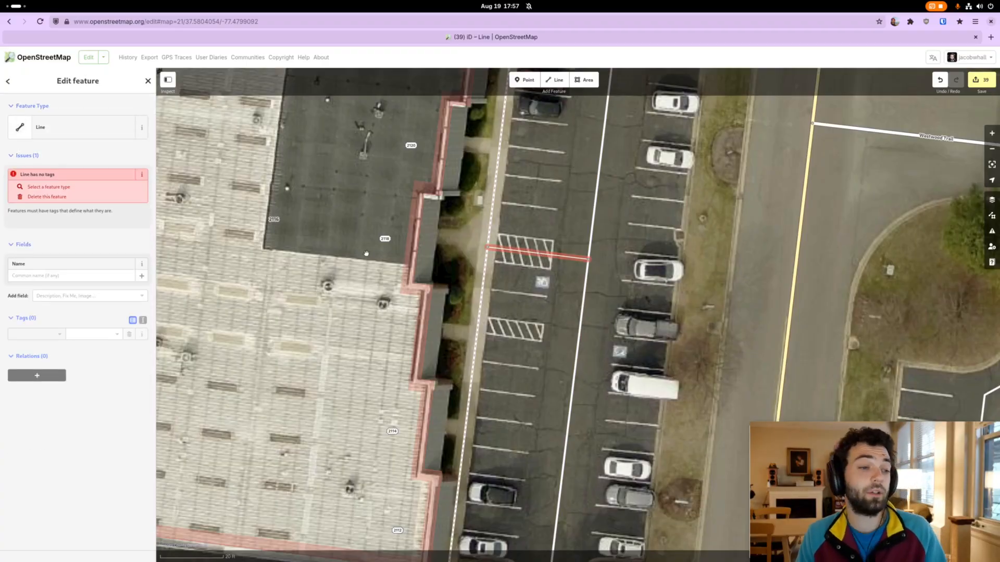
{"action": "left_click", "coordinate": [86, 132]}
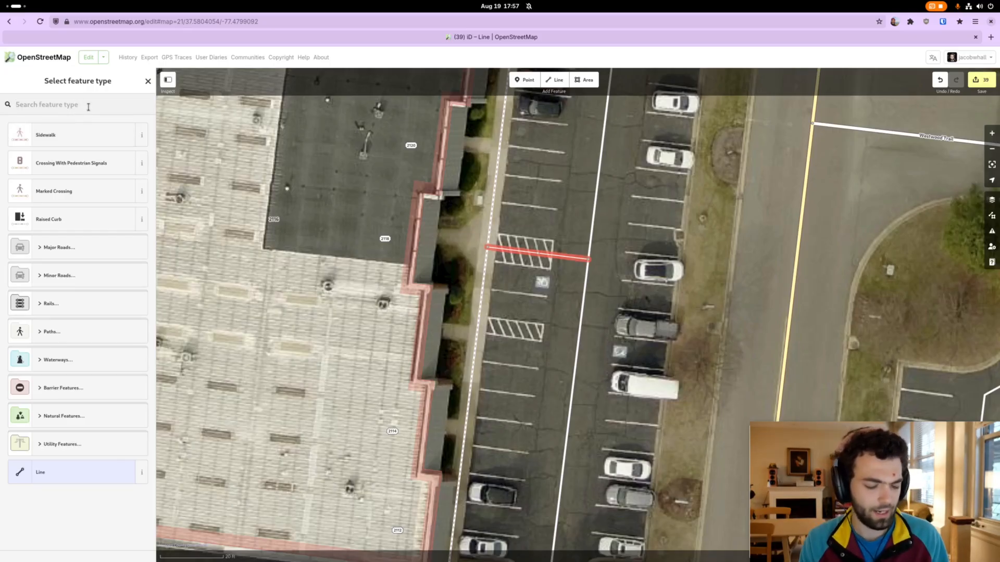
{"action": "type", "text": "ai"}
{"action": "type", "text": "le"}
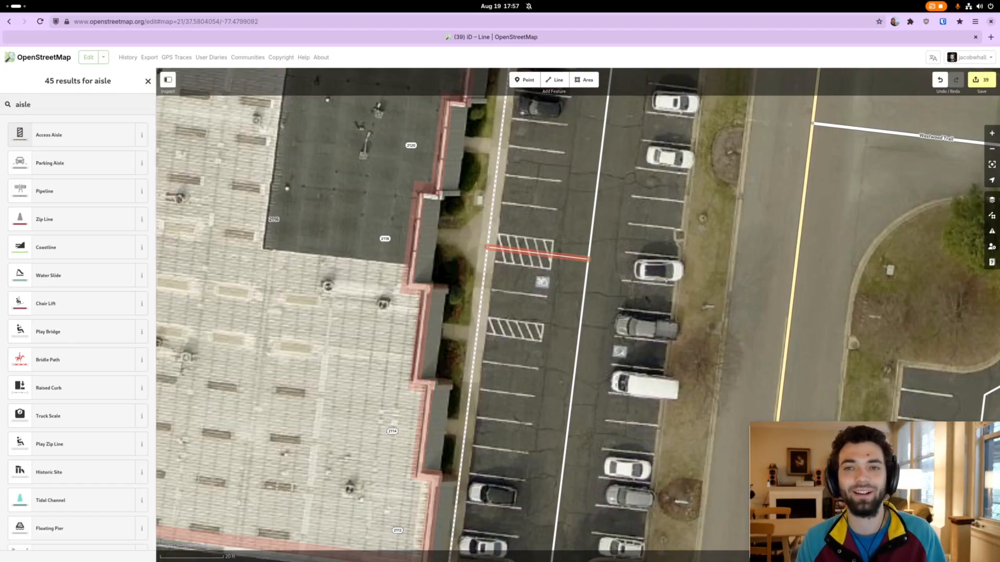
{"action": "left_click", "coordinate": [60, 141]}
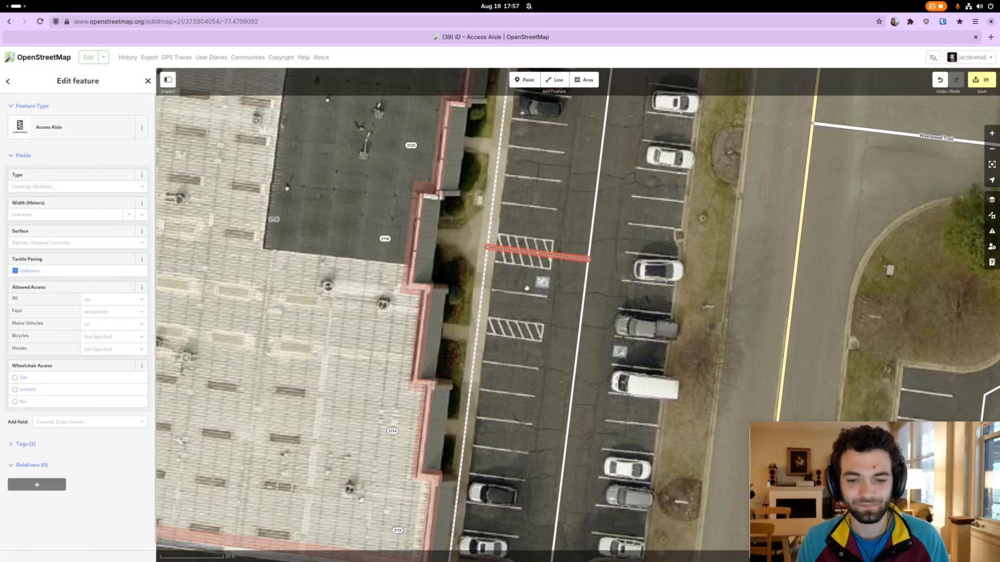
{"action": "left_click", "coordinate": [561, 267]}
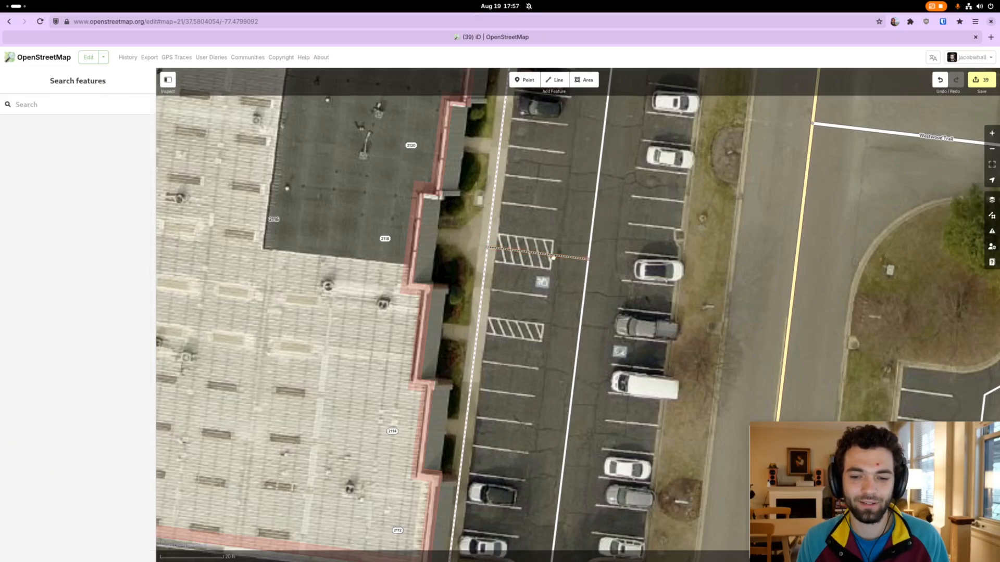
Examine the access aisle line together with the sidewalk and the service road that it connects
{"action": "left_click", "coordinate": [557, 258]}
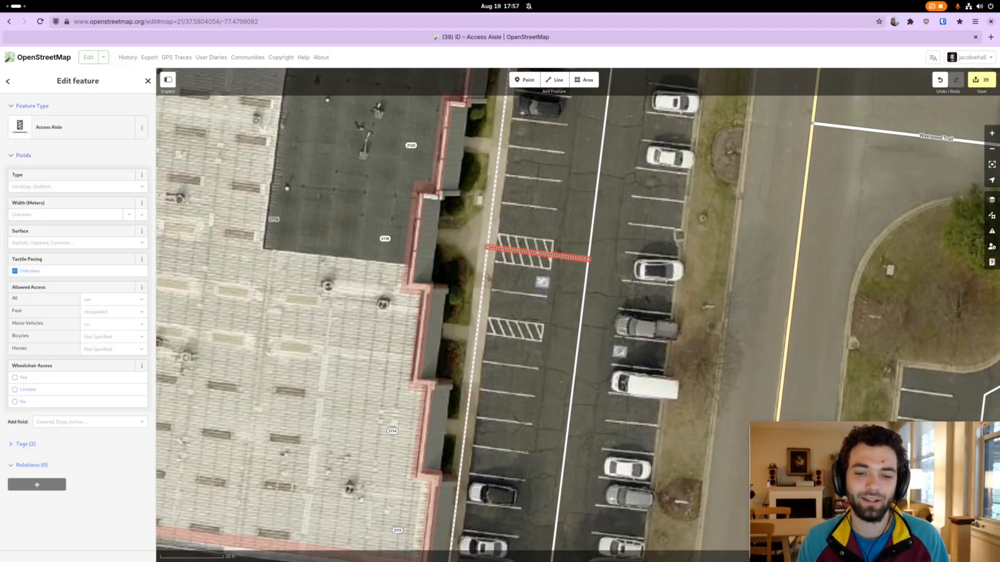
{"action": "left_click", "coordinate": [485, 277]}
{"action": "left_click", "coordinate": [586, 290]}
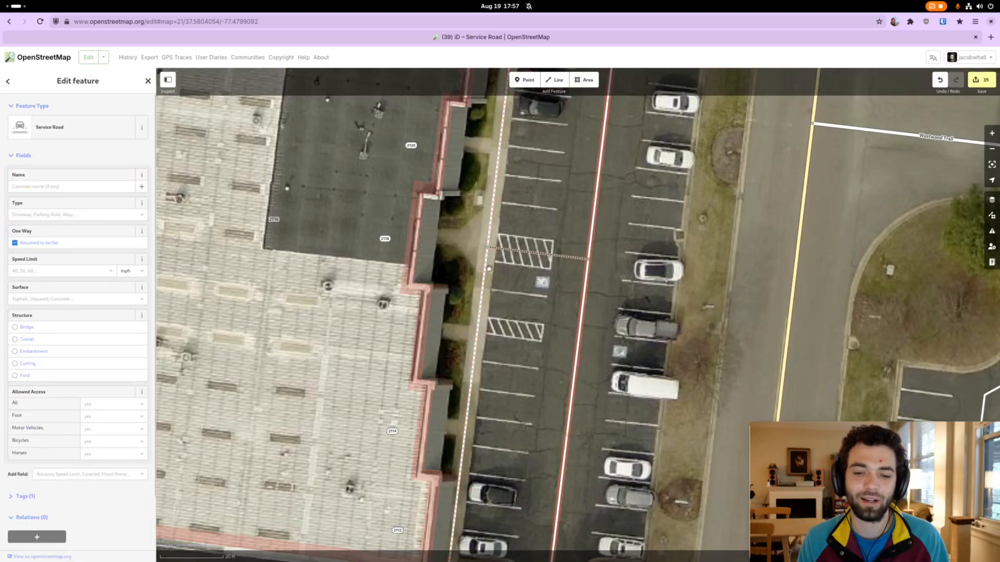
{"action": "left_click", "coordinate": [488, 271]}
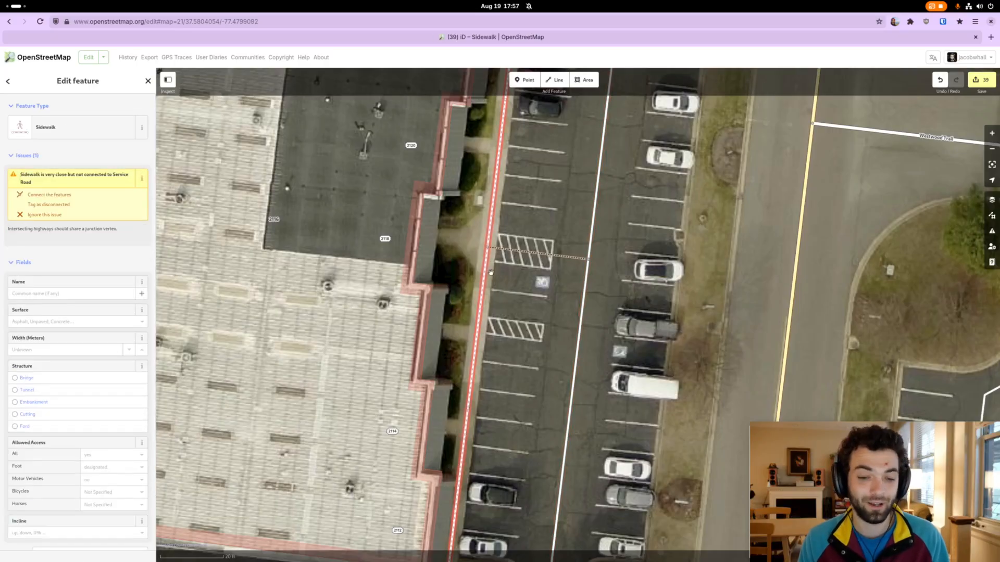
{"action": "left_click", "coordinate": [499, 286]}
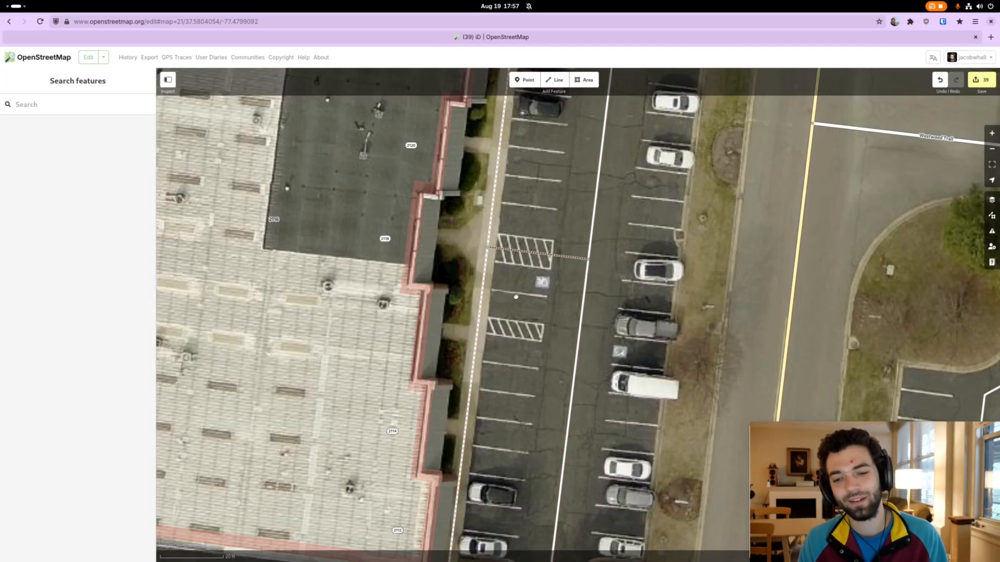
{"action": "left_click", "coordinate": [516, 253]}
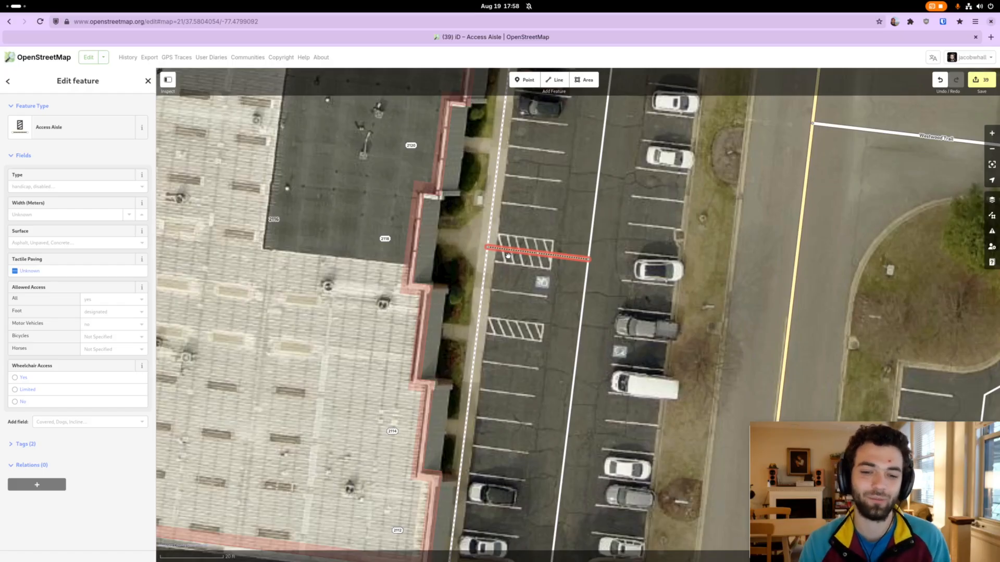
{"action": "left_click", "coordinate": [509, 264]}
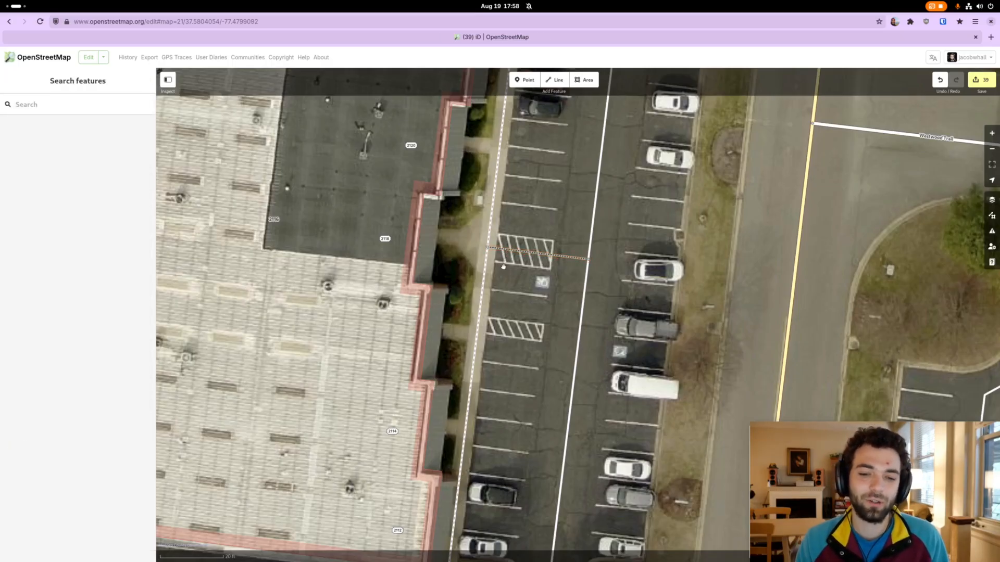
{"action": "left_click", "coordinate": [500, 252]}
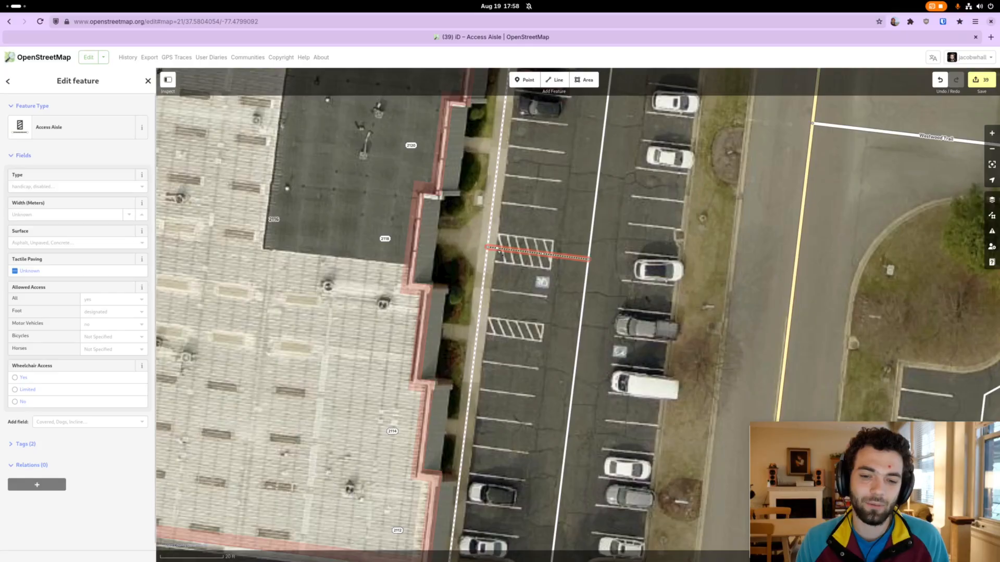
Add a point on the access aisle line where the hatching meets the sidewalk's edge and split the line there
{"action": "mouse_move", "coordinate": [499, 251]}
{"action": "left_mouse_down"}
{"action": "mouse_move", "coordinate": [510, 277]}
{"action": "mouse_move", "coordinate": [495, 249]}
{"action": "left_mouse_up"}
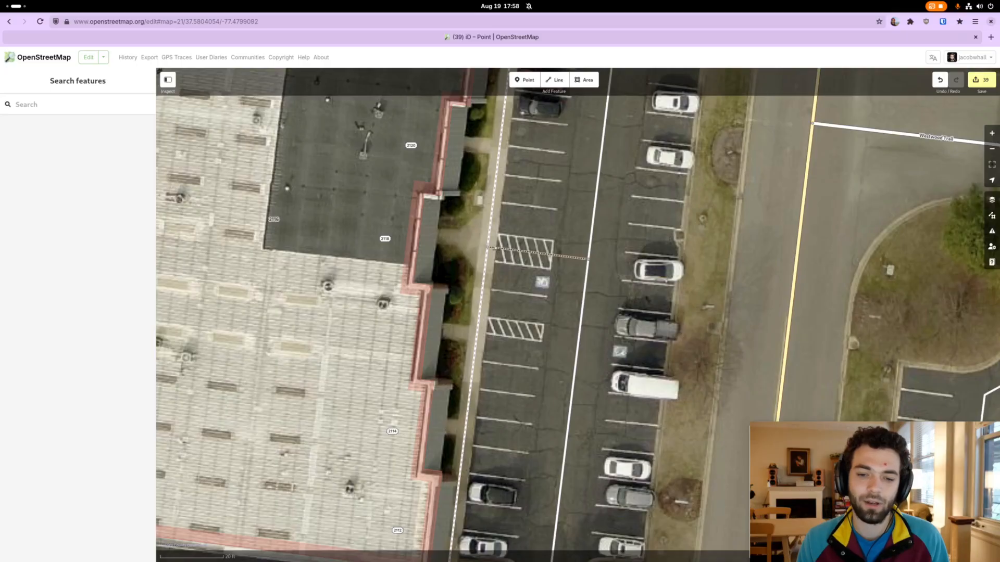
{"action": "left_click", "coordinate": [496, 249]}
{"action": "scroll", "coordinate": [496, 248], "scroll_direction": "up", "scroll_amount": 5}
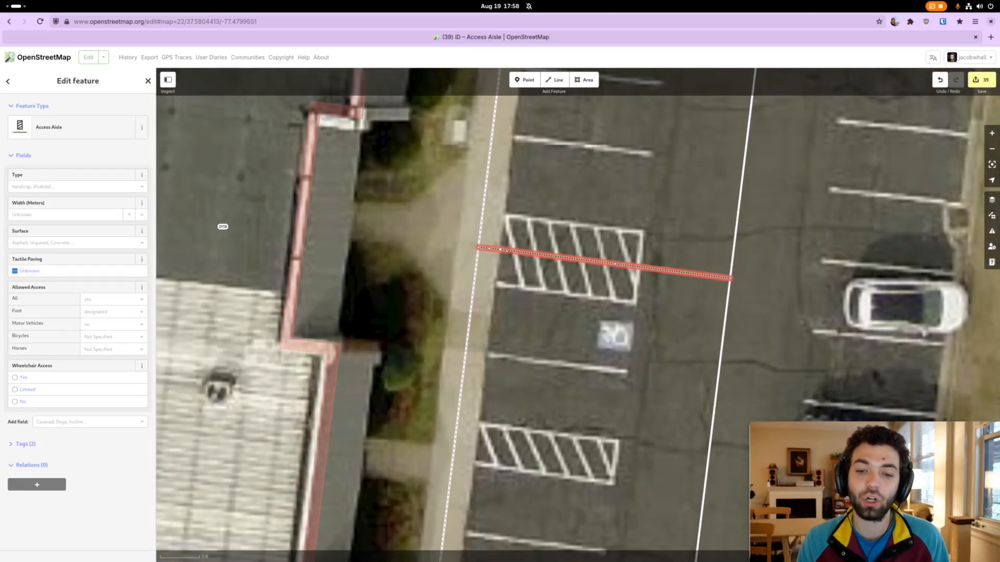
{"action": "left_click", "coordinate": [514, 266]}
{"action": "left_click", "coordinate": [513, 252]}
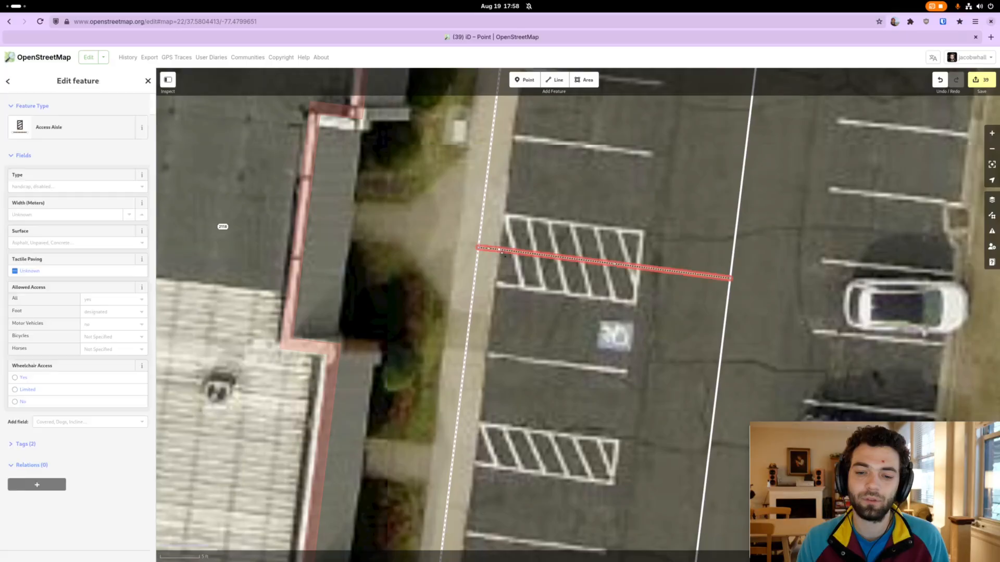
{"action": "left_click", "coordinate": [638, 236]}
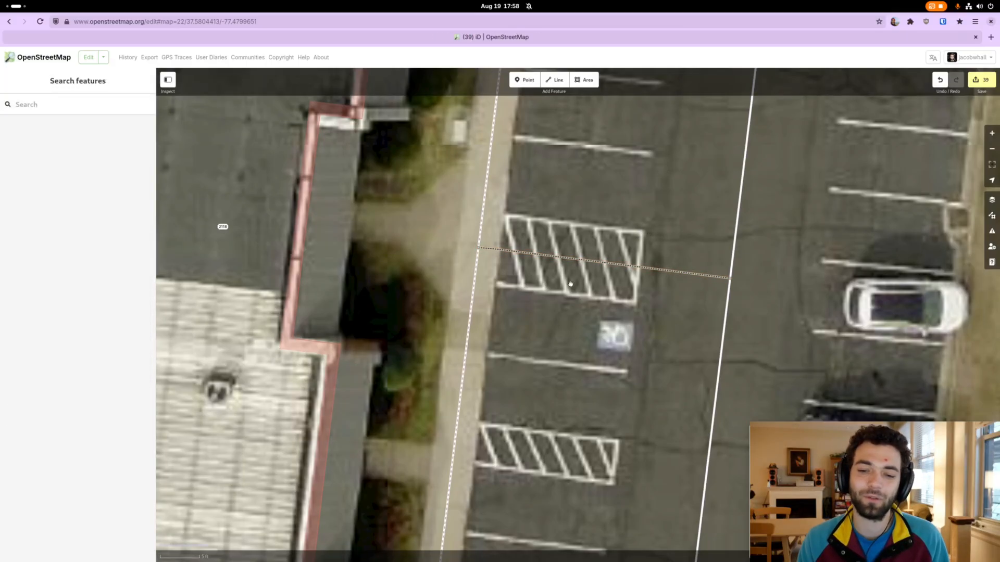
{"action": "left_click", "coordinate": [503, 250]}
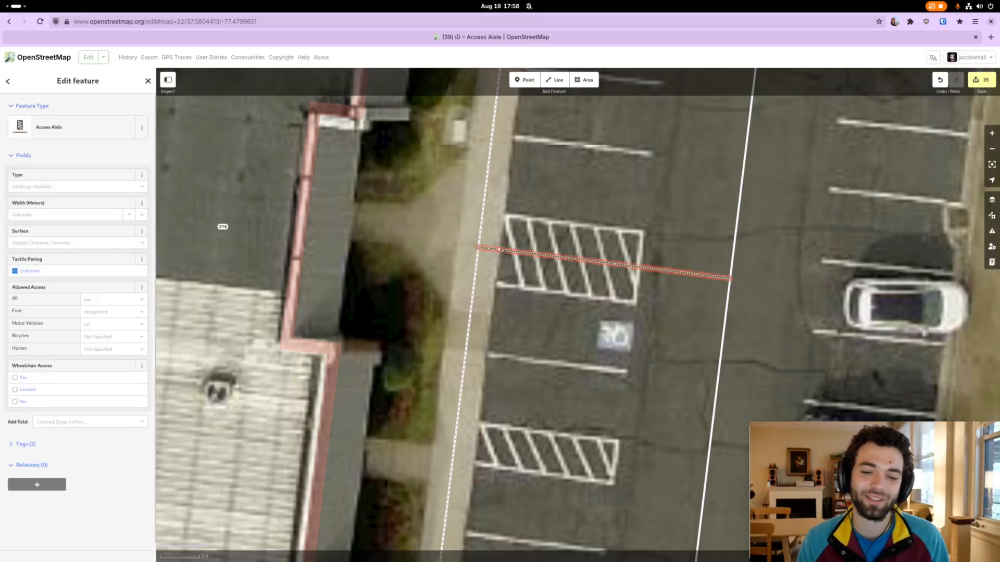
{"action": "key", "text": "1"}
{"action": "left_click", "coordinate": [498, 251]}
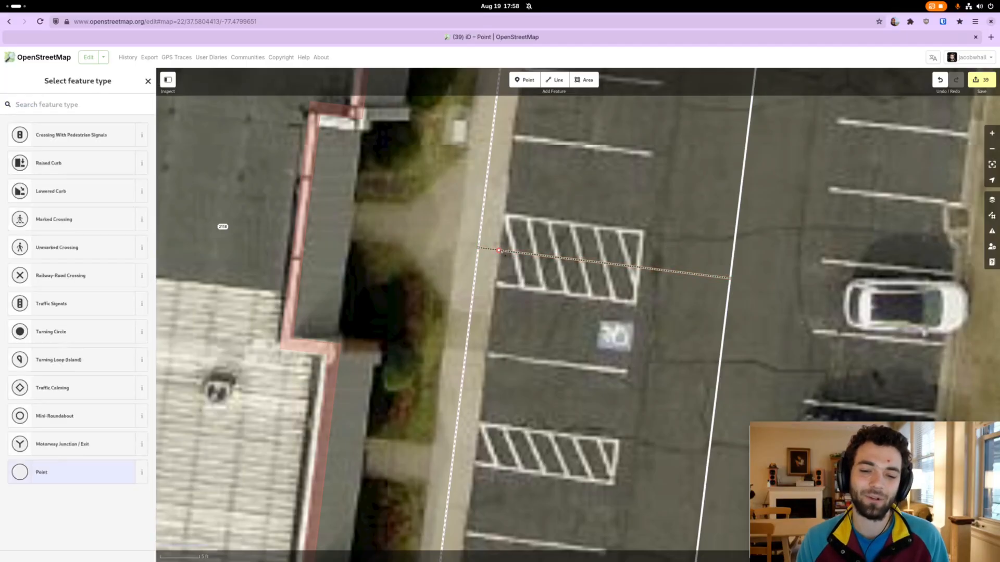
{"action": "key", "text": "x"}
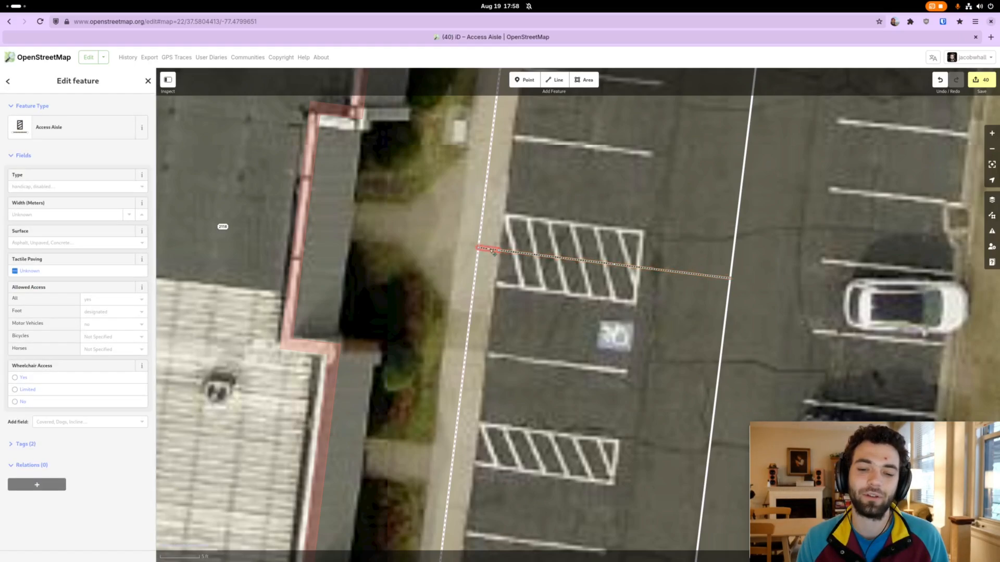
Change the feature type of the short segment between the main sidewalk and the hatched area to Sidewalk
{"action": "left_click", "coordinate": [493, 251]}
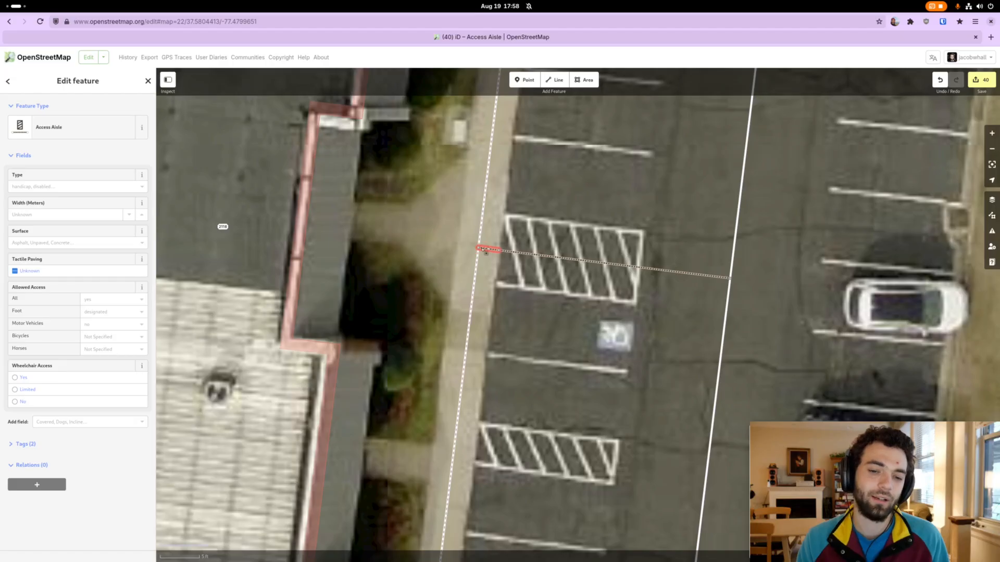
{"action": "left_click", "coordinate": [485, 252]}
{"action": "left_click", "coordinate": [496, 251]}
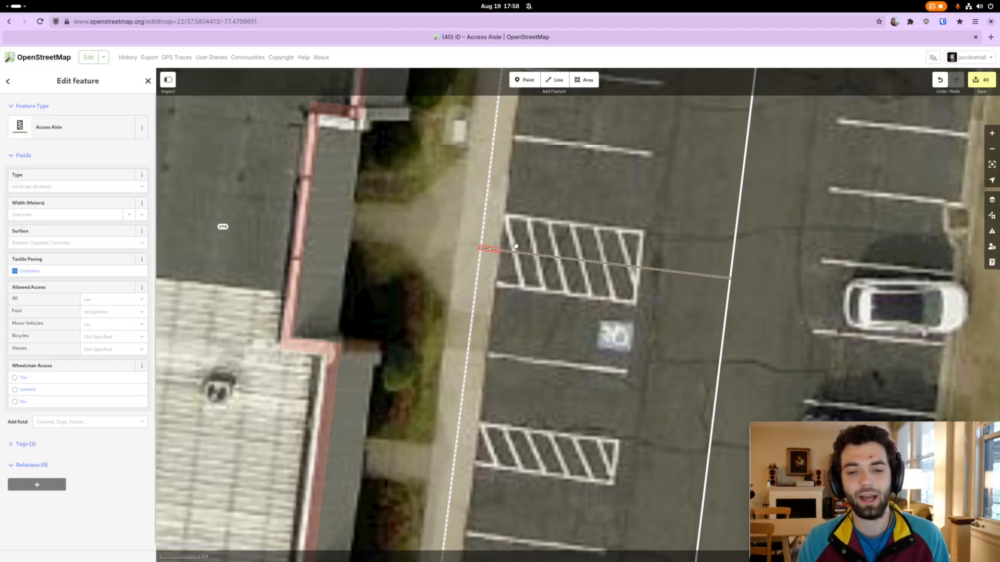
{"action": "left_click", "coordinate": [88, 129]}
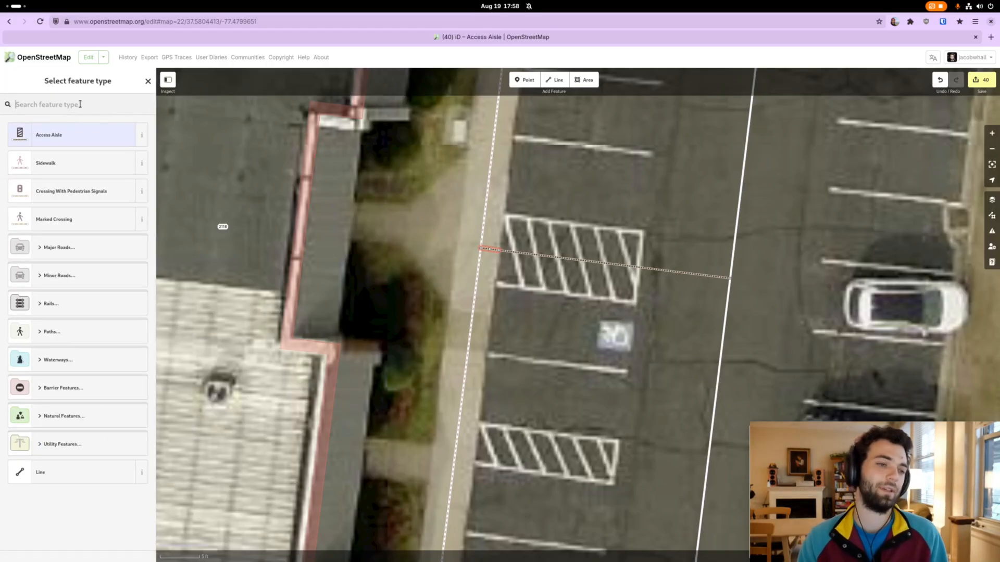
{"action": "type", "text": "side"}
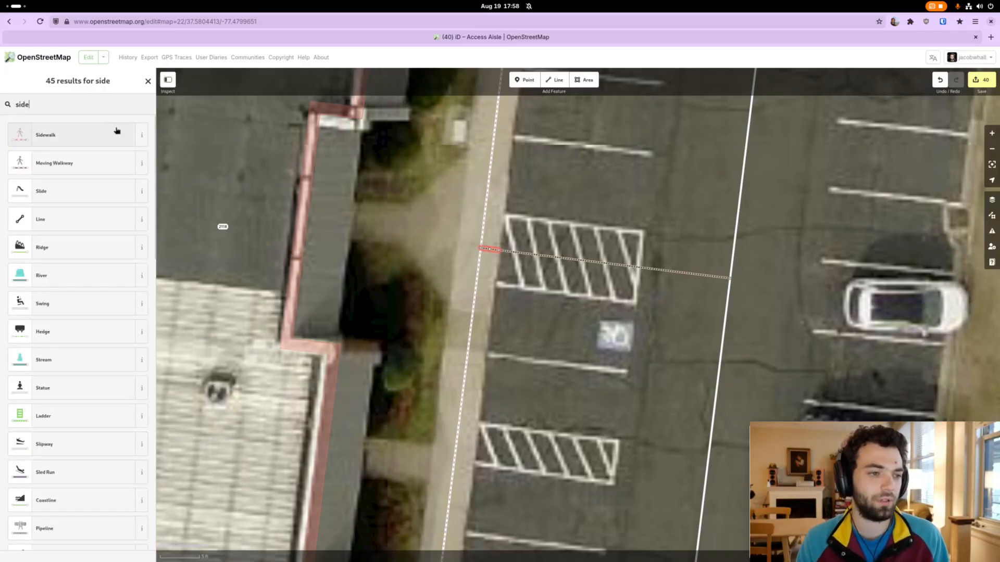
{"action": "left_click", "coordinate": [57, 135]}
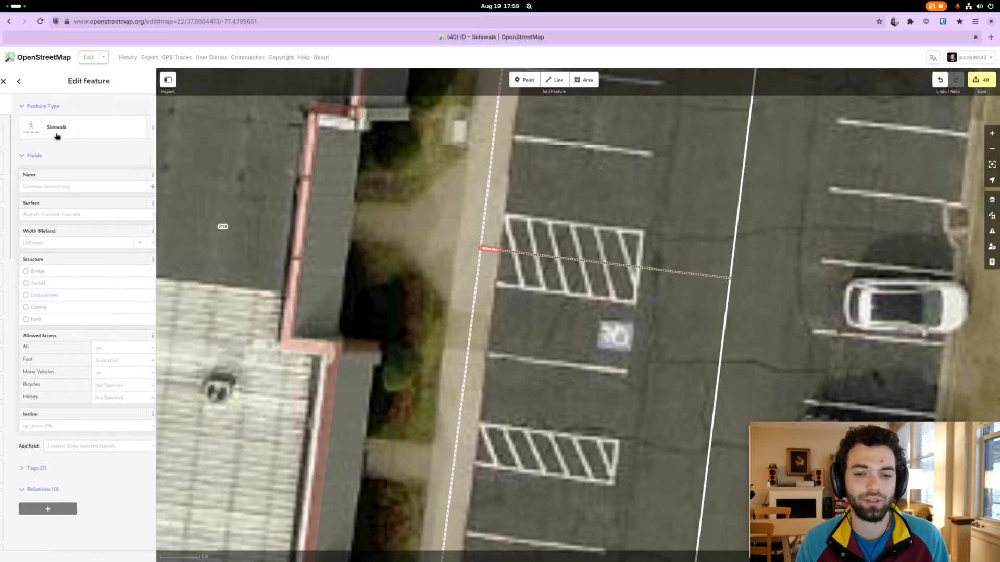
{"action": "left_click", "coordinate": [515, 296]}
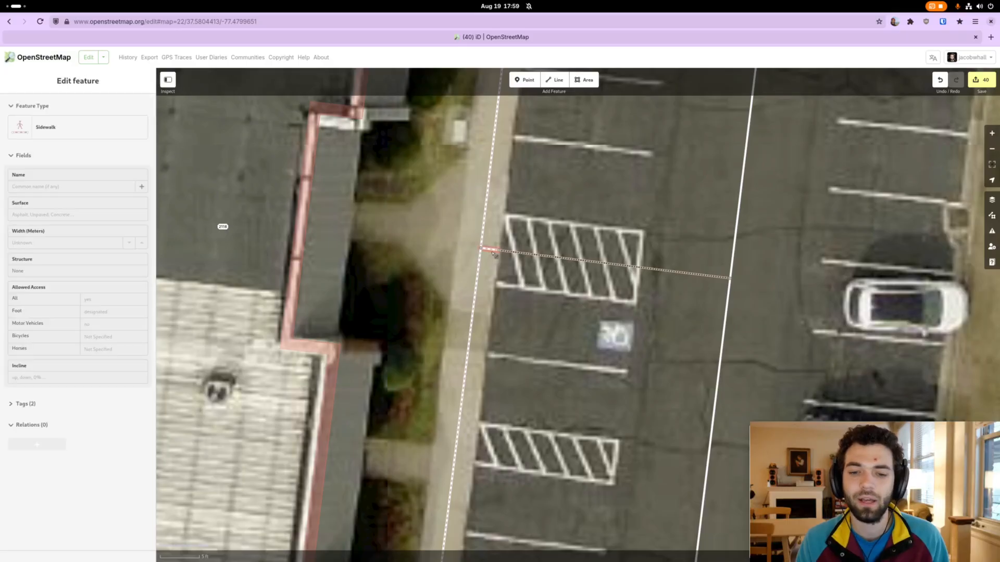
Check the main sidewalk, the short connecting sidewalk segment and the access aisle where they meet
{"action": "left_click", "coordinate": [486, 242]}
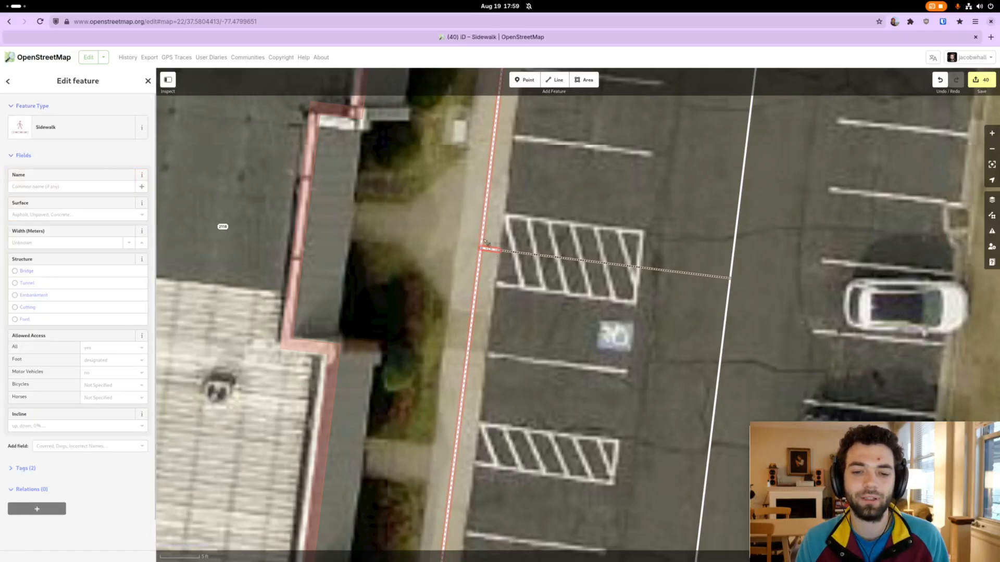
{"action": "key", "text": "Escape"}
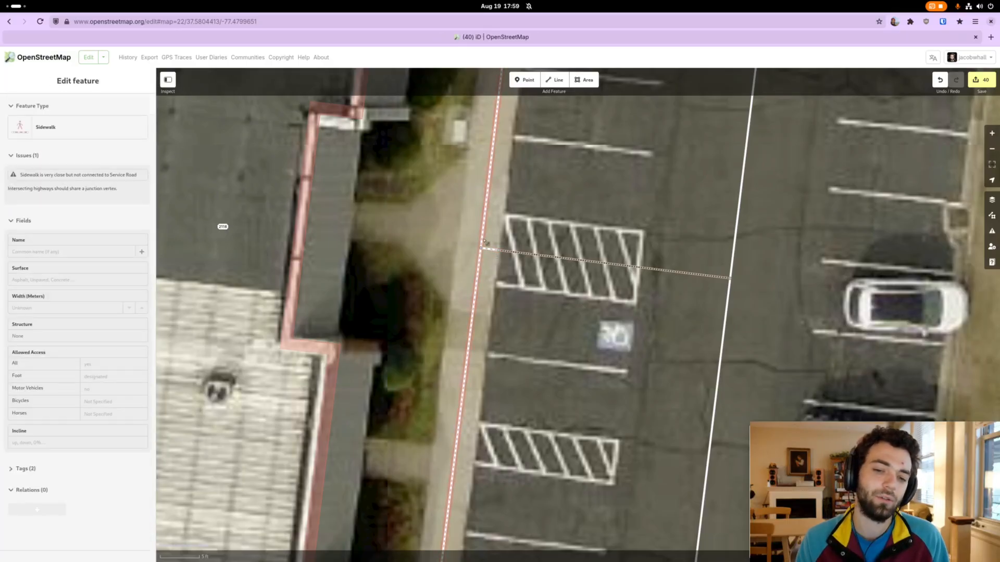
{"action": "left_click", "coordinate": [483, 242]}
{"action": "left_click", "coordinate": [489, 250]}
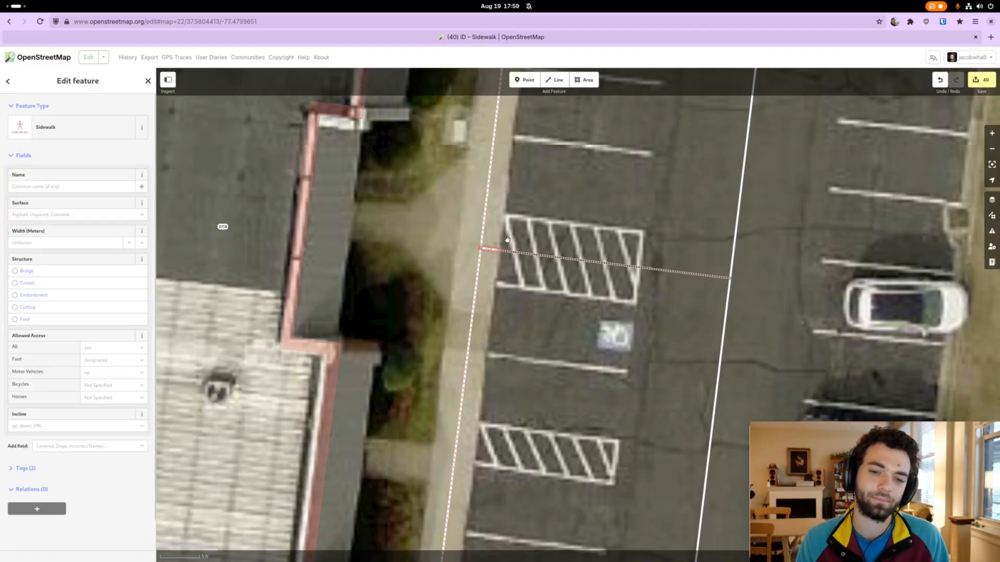
{"action": "left_click", "coordinate": [507, 240]}
{"action": "left_click_drag", "start_coordinate": [517, 262], "coordinate": [510, 273]}
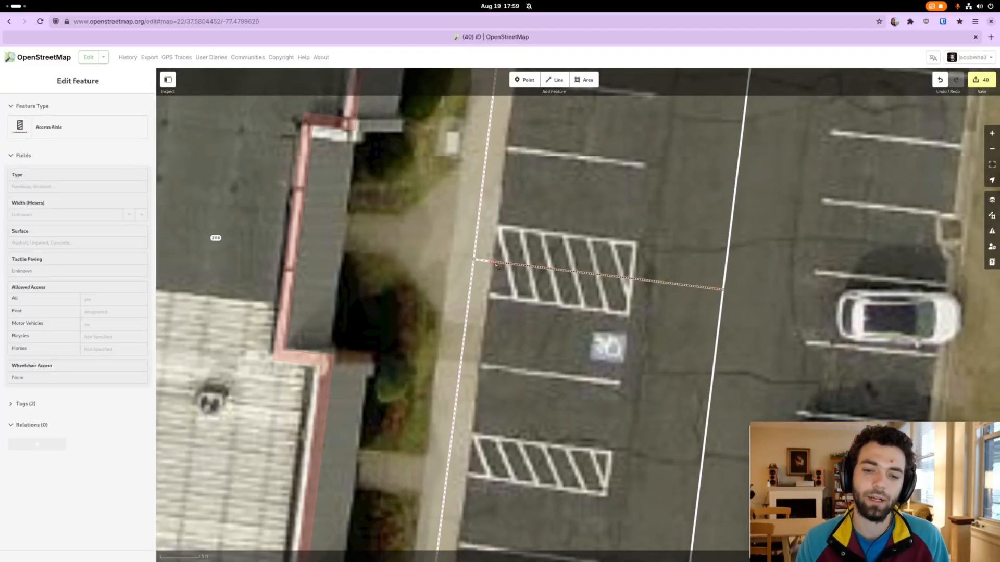
Change the feature type of the point where the short sidewalk segment meets the access aisle to Curb
{"action": "left_click", "coordinate": [494, 263]}
{"action": "left_click_drag", "start_coordinate": [521, 302], "coordinate": [519, 293]}
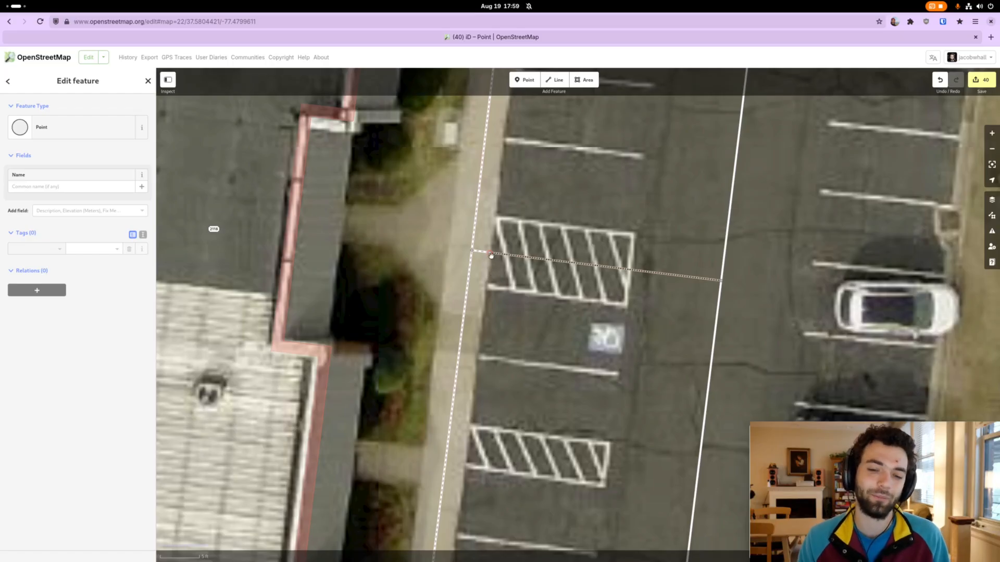
{"action": "left_click", "coordinate": [82, 135]}
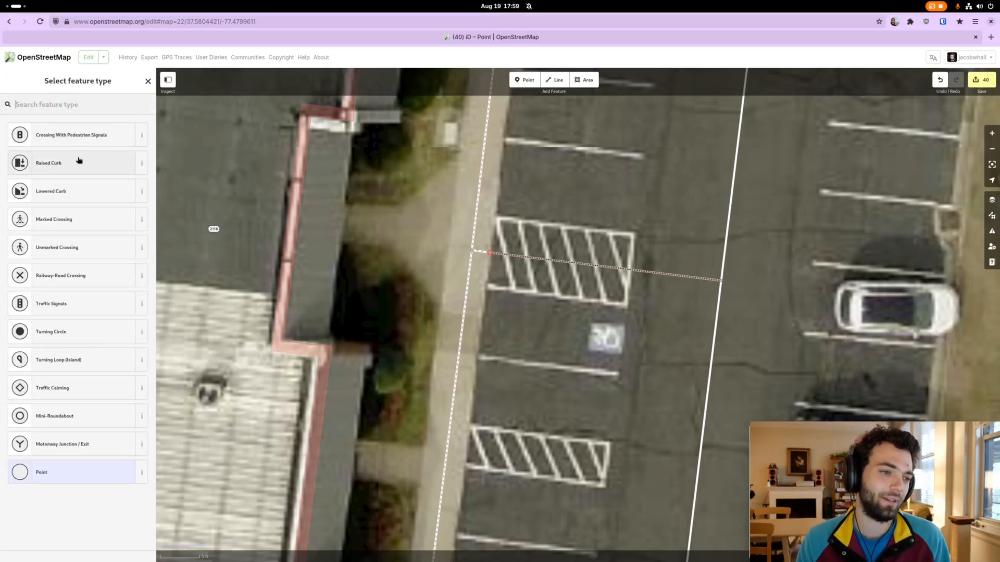
{"action": "type", "text": "curb"}
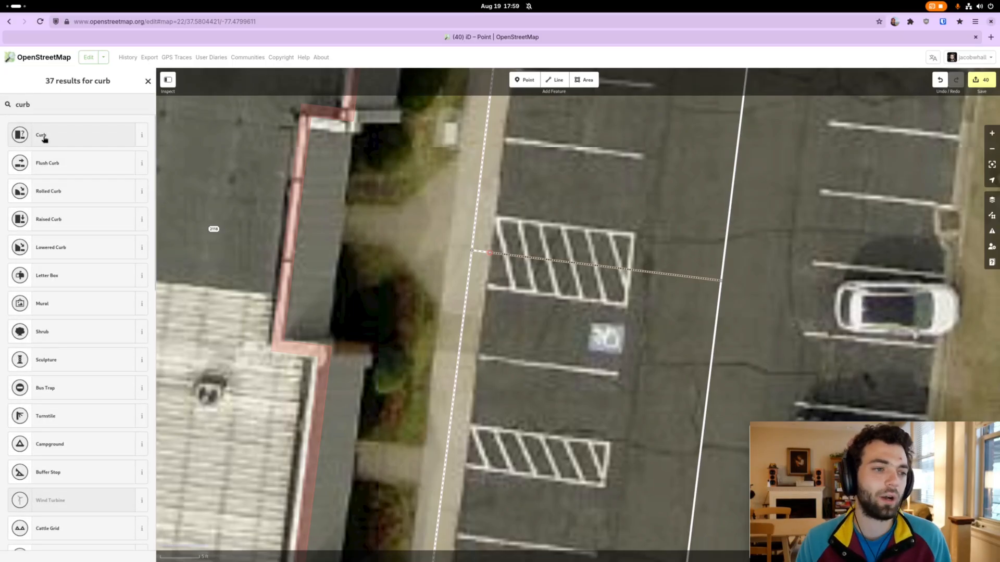
{"action": "left_click", "coordinate": [44, 139]}
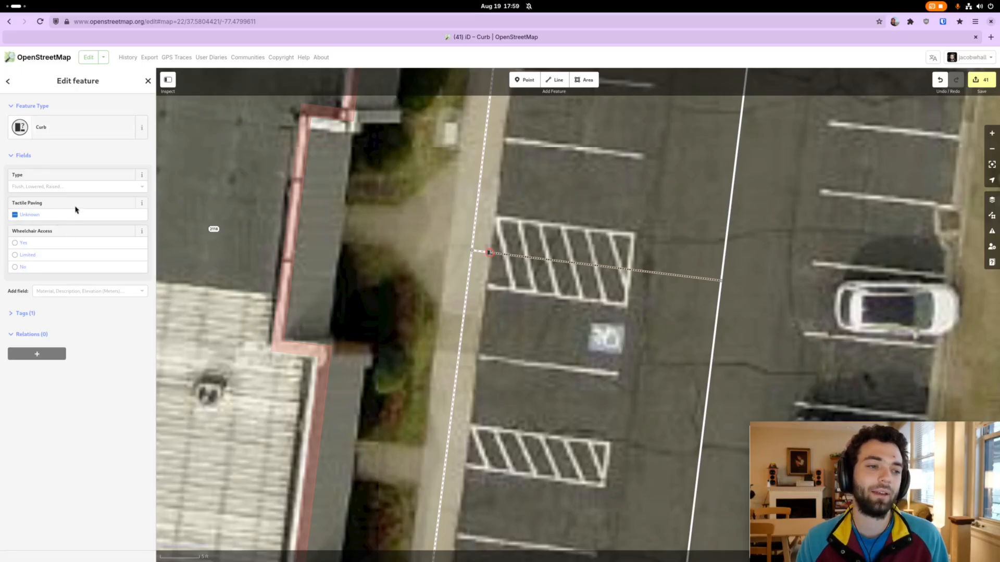
{"action": "left_click", "coordinate": [590, 314]}
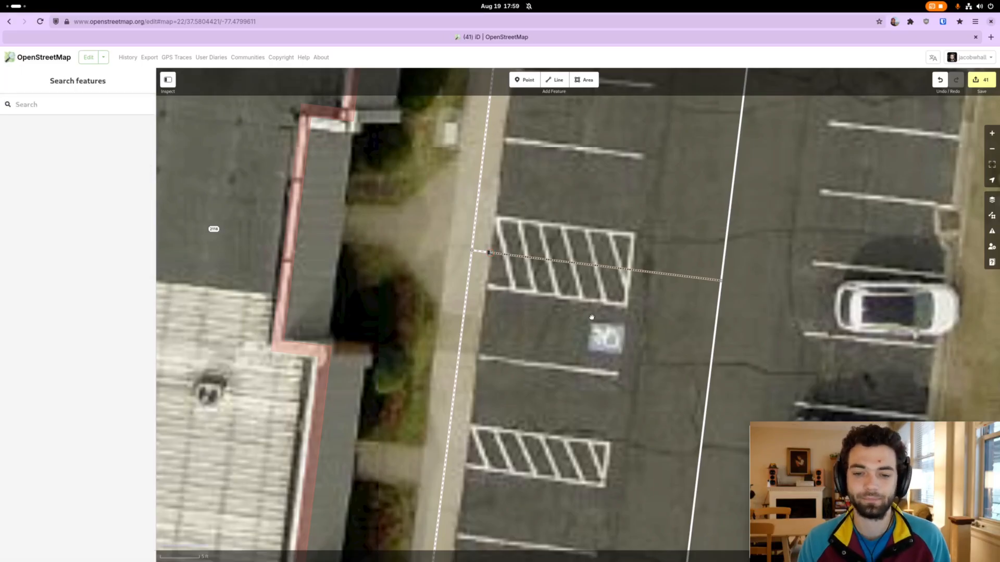
Add a point on the access aisle line at the hatching's outer edge, facing the service road, and split the line there
{"action": "left_click_drag", "start_coordinate": [592, 317], "coordinate": [562, 320]}
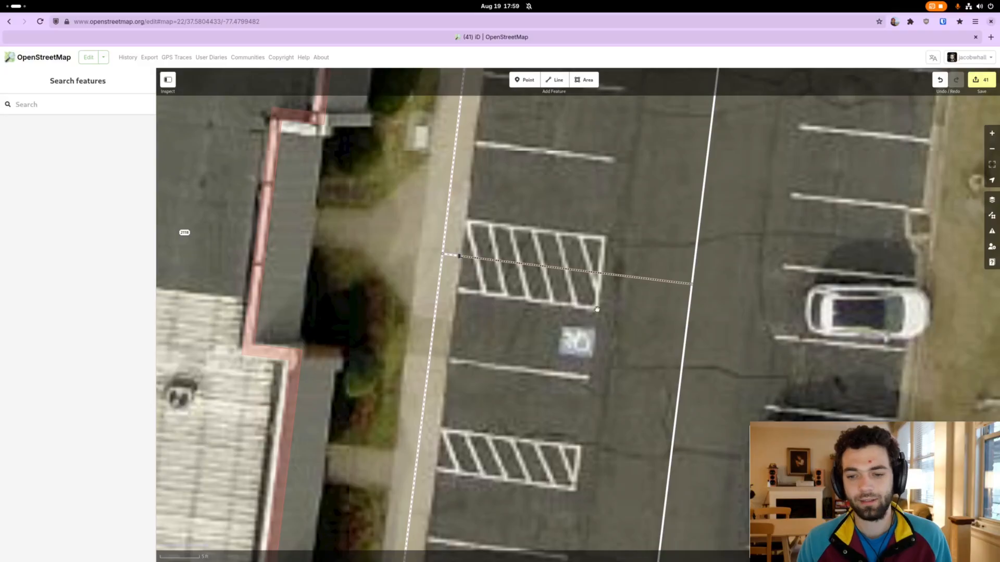
{"action": "left_click", "coordinate": [602, 277]}
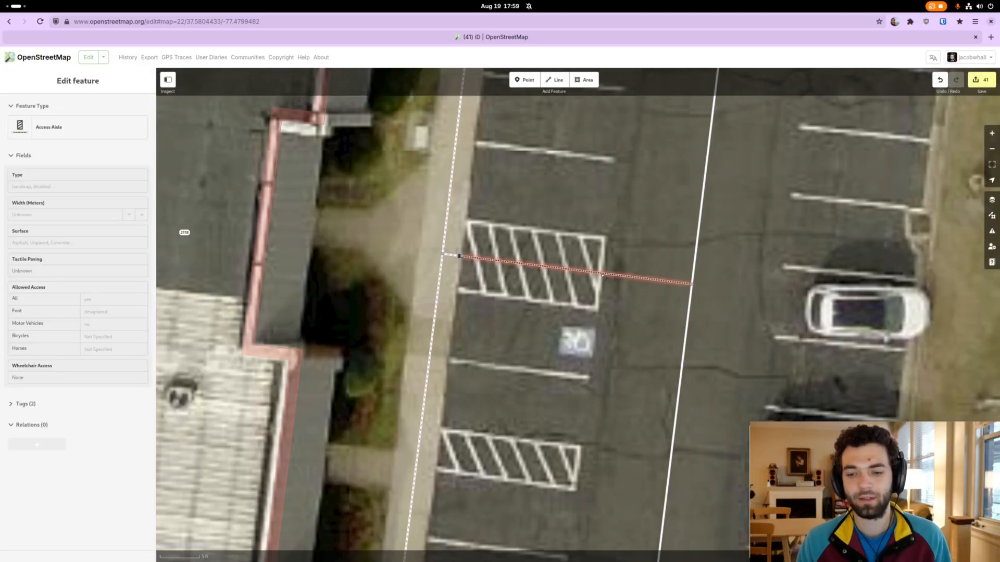
{"action": "left_click", "coordinate": [602, 275]}
{"action": "key", "text": "x"}
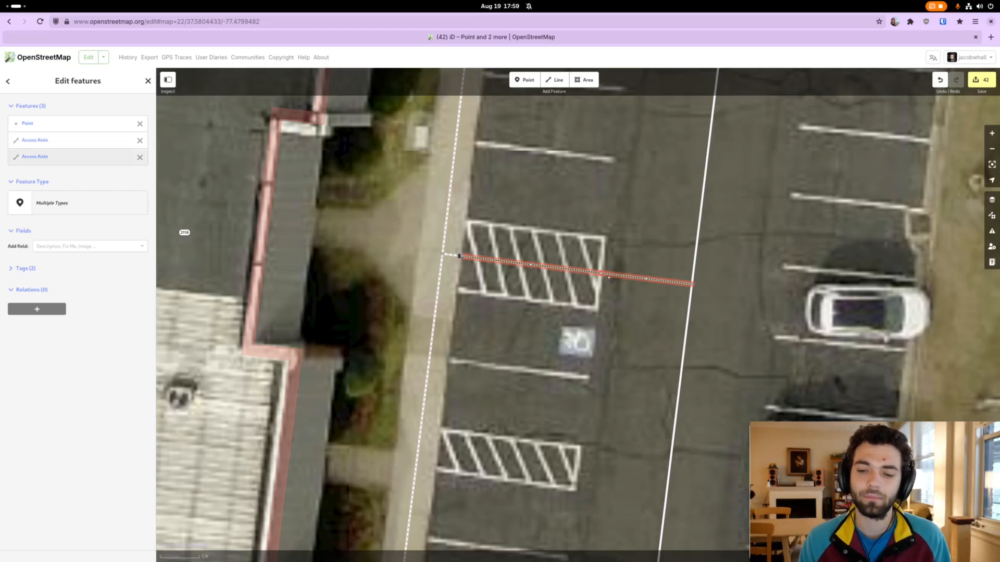
Set the surface of the segment between the hatched area and the service road to Asphalt
{"action": "left_click", "coordinate": [608, 277]}
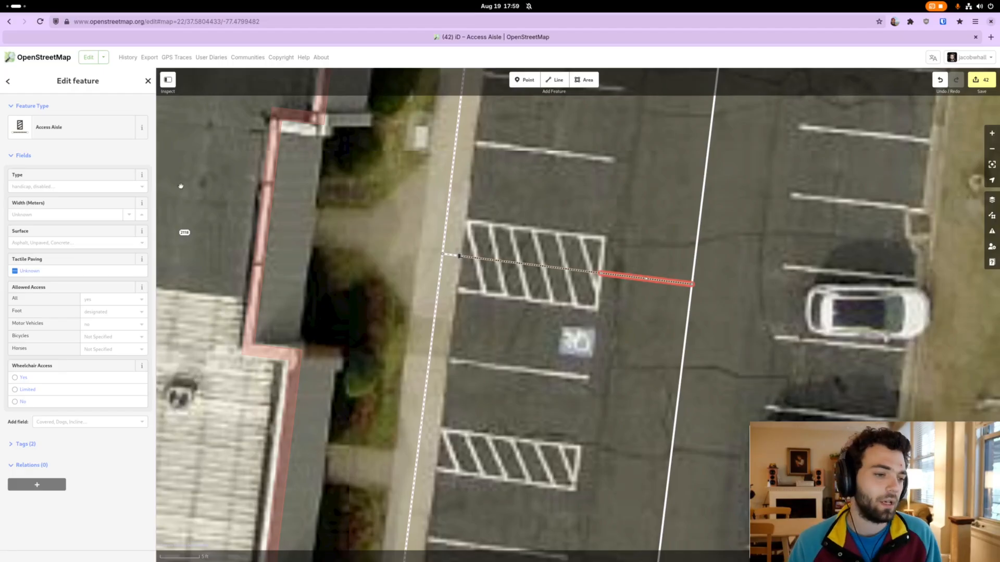
{"action": "scroll", "coordinate": [78, 416], "scroll_direction": "down", "scroll_amount": 1}
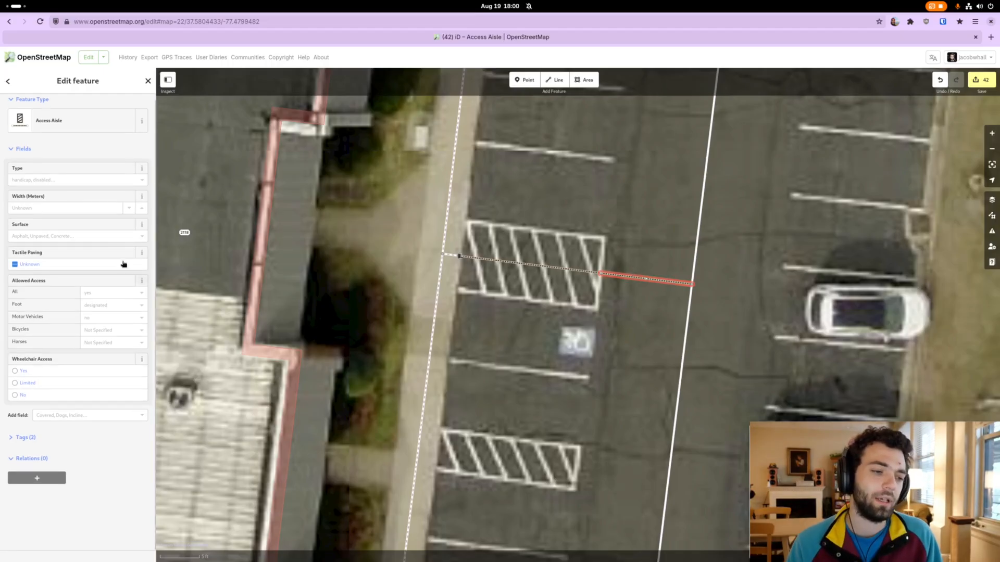
{"action": "scroll", "coordinate": [32, 443], "scroll_direction": "up", "scroll_amount": 1}
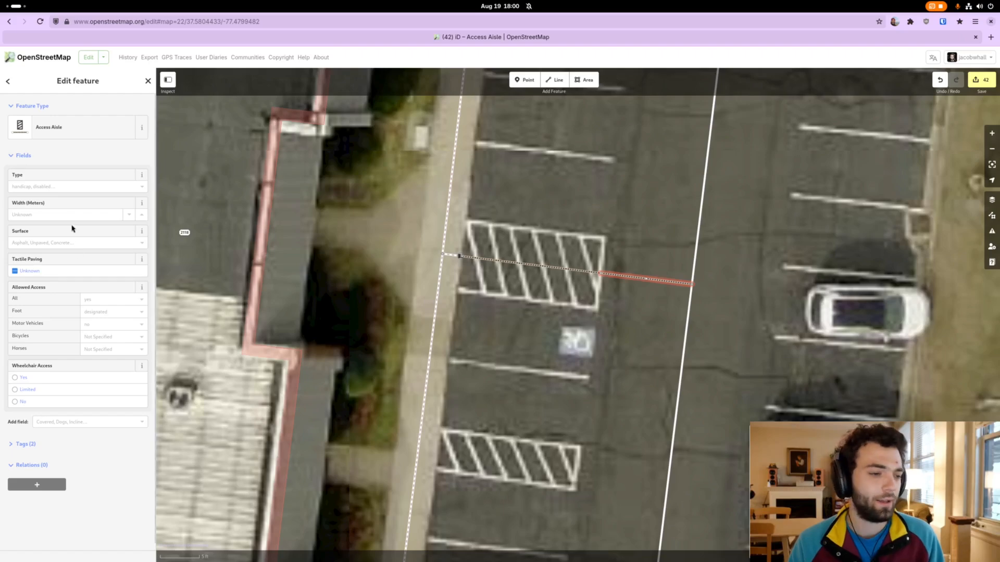
{"action": "left_click", "coordinate": [65, 243]}
{"action": "left_click", "coordinate": [63, 255]}
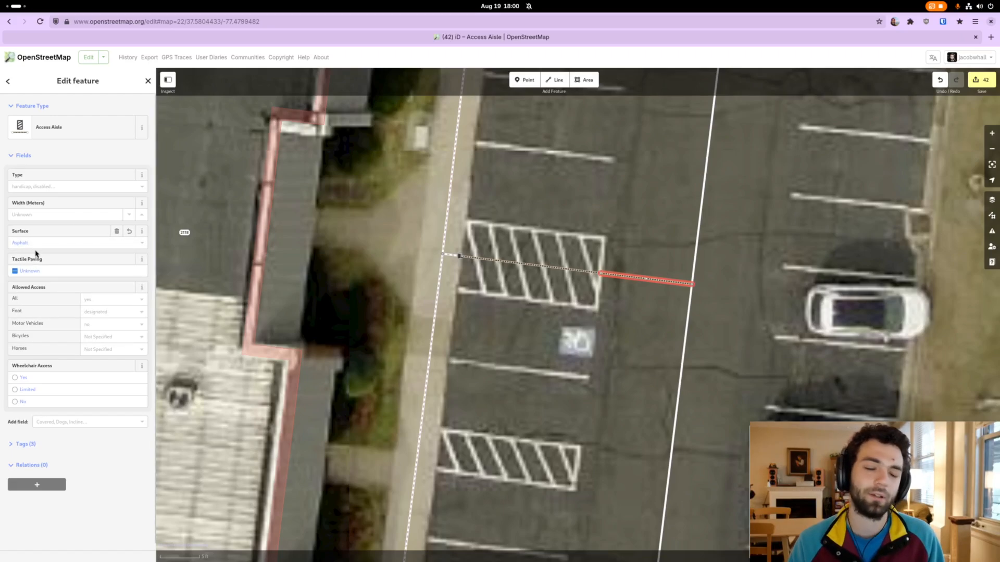
Change the footway tag of the segment between the hatched area and the service road to link
{"action": "left_click", "coordinate": [32, 445]}
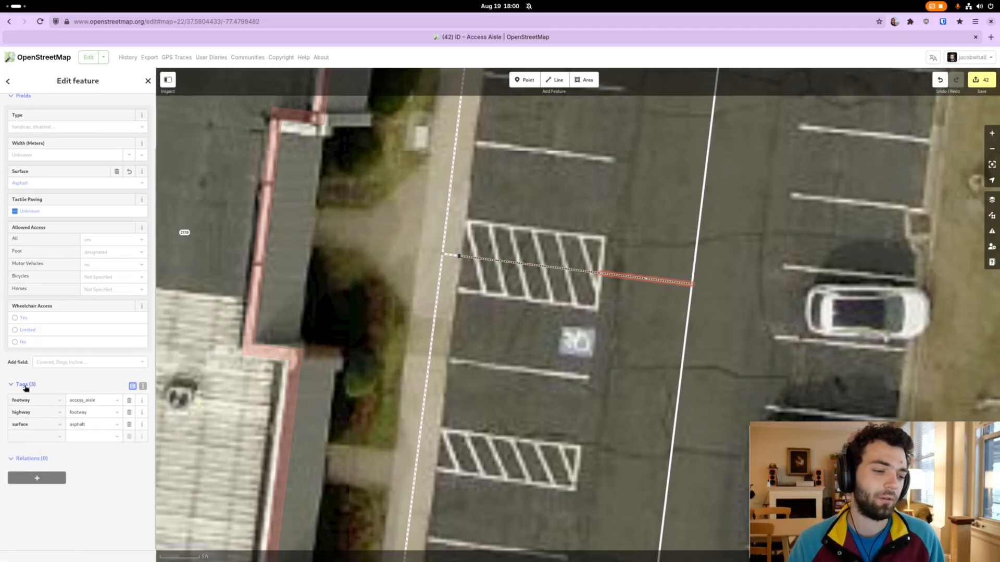
{"action": "left_click", "coordinate": [26, 385]}
{"action": "left_click", "coordinate": [25, 438]}
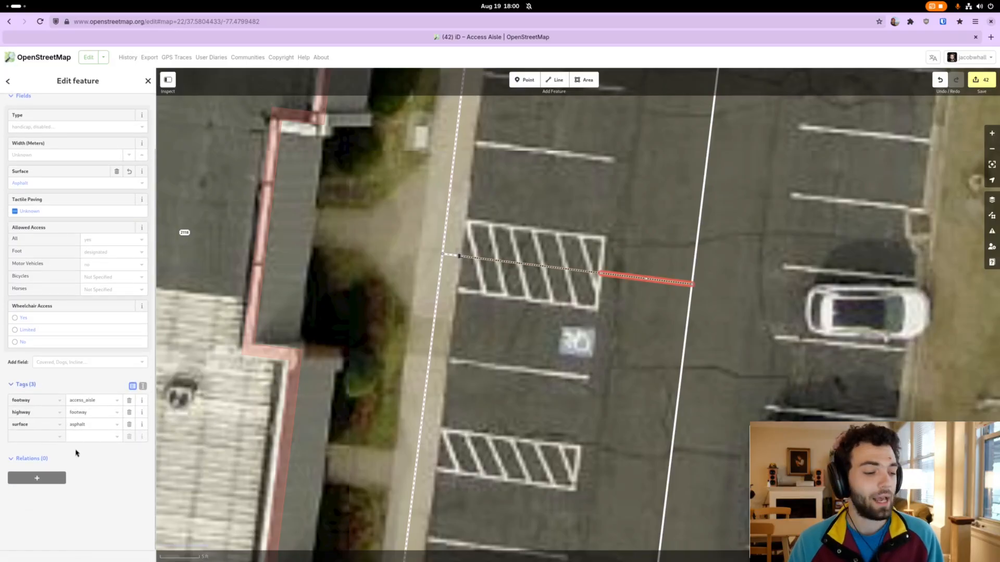
{"action": "left_click", "coordinate": [31, 438]}
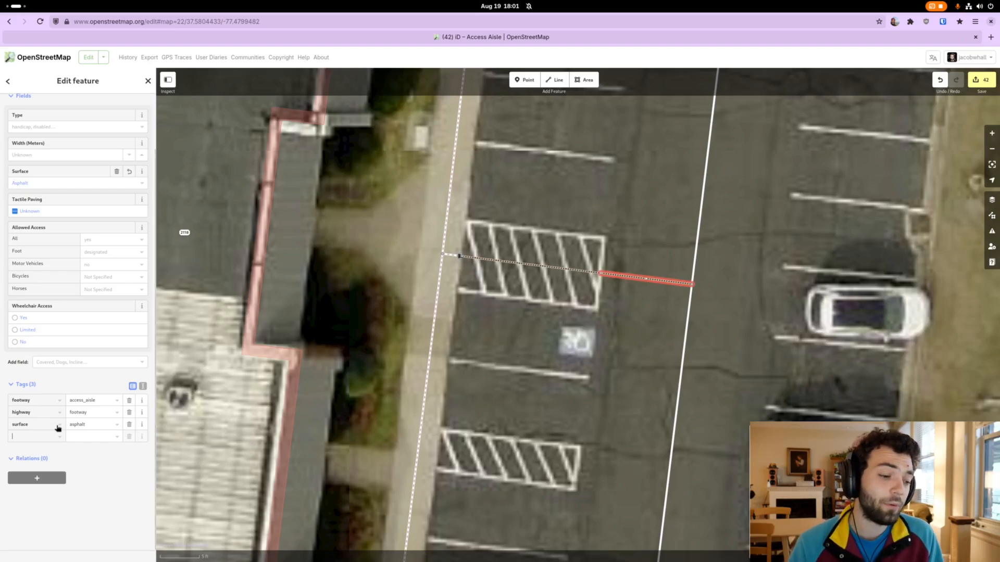
{"action": "left_click", "coordinate": [34, 402]}
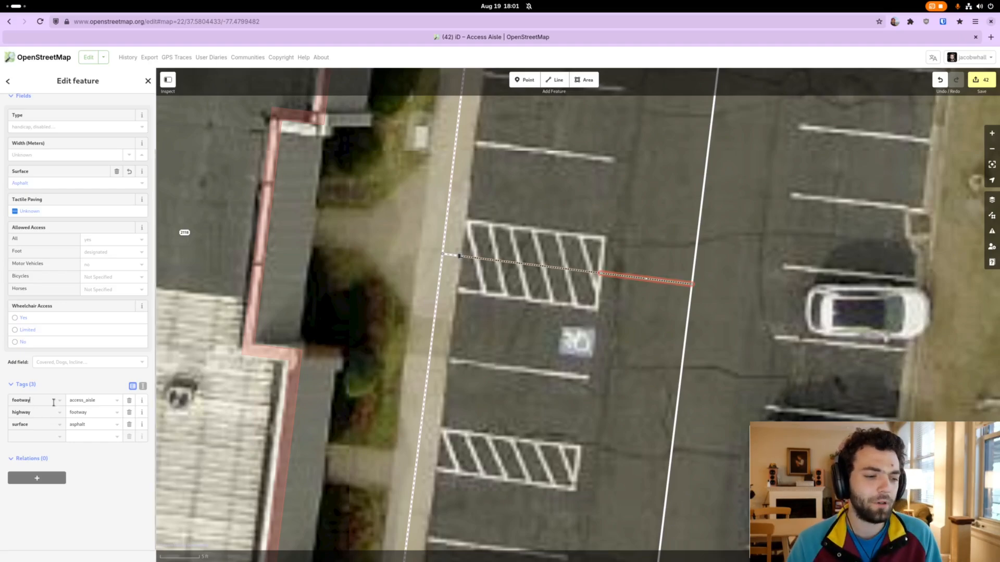
{"action": "left_click", "coordinate": [89, 401]}
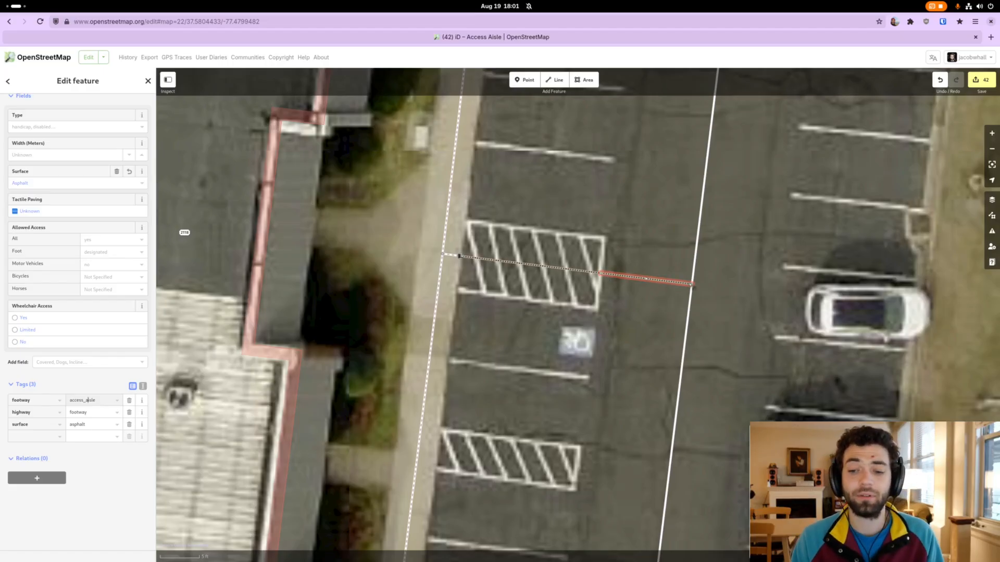
{"action": "left_click", "coordinate": [615, 265]}
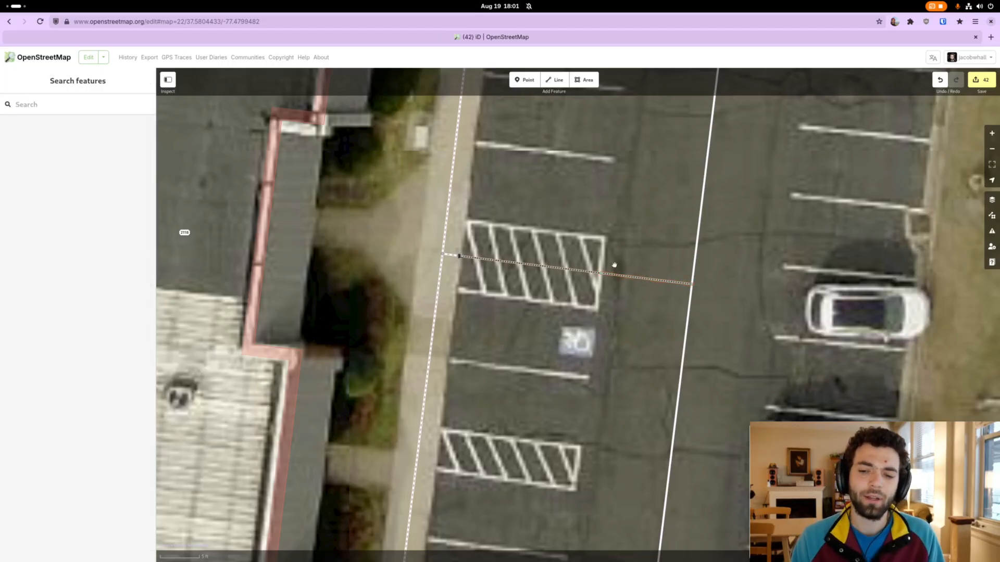
{"action": "left_click", "coordinate": [644, 282]}
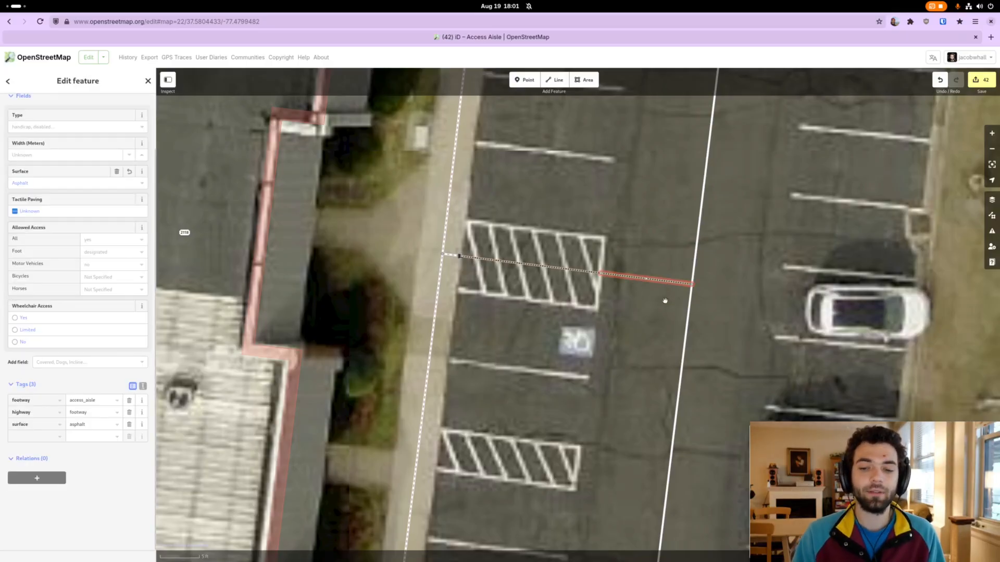
{"action": "double_click", "coordinate": [105, 399]}
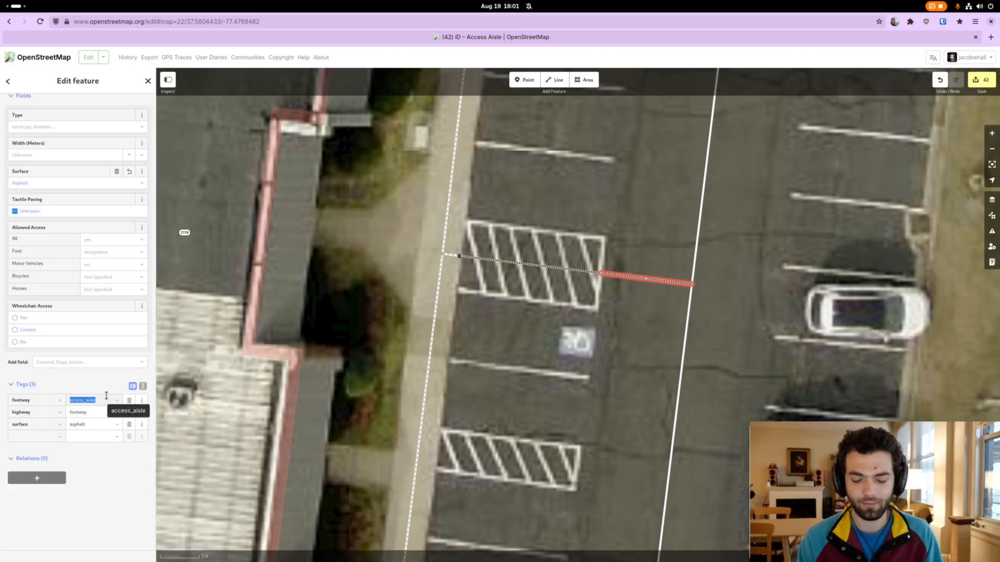
{"action": "type", "text": "link"}
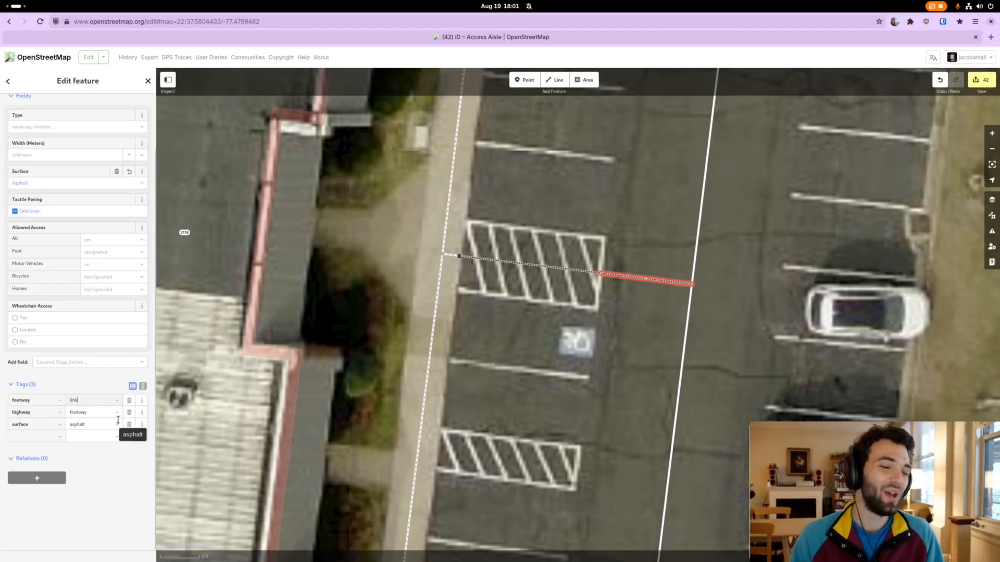
{"action": "left_click", "coordinate": [99, 401]}
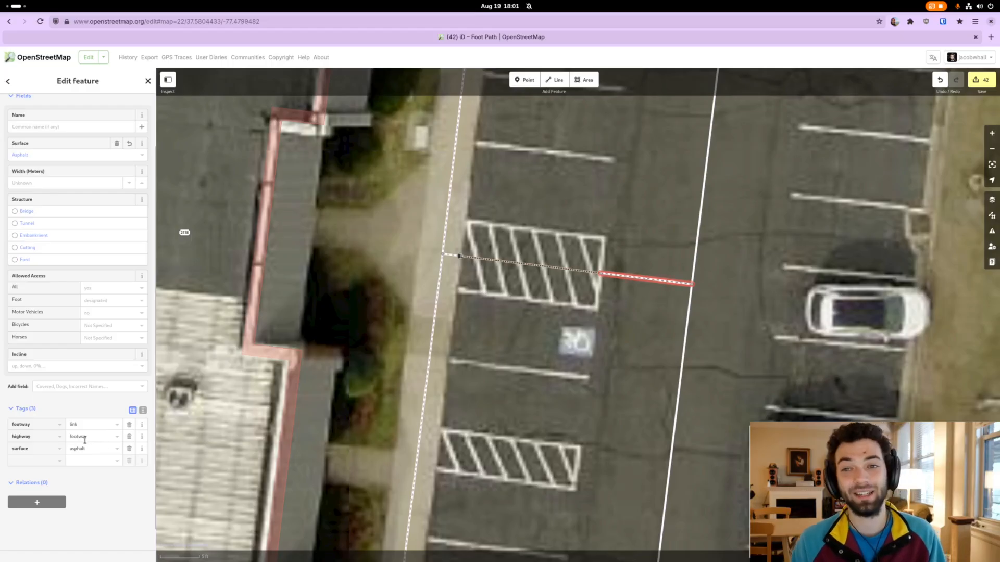
{"action": "left_click", "coordinate": [599, 351]}
Set the surface of the access aisle line across the hatched area to Asphalt
{"action": "left_click_drag", "start_coordinate": [634, 308], "coordinate": [615, 310]}
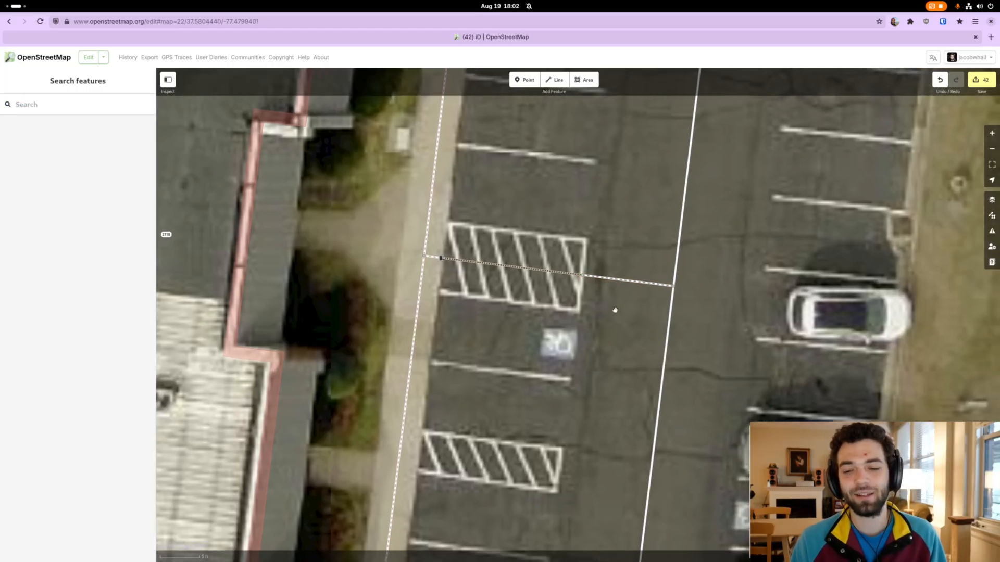
{"action": "left_click", "coordinate": [610, 282]}
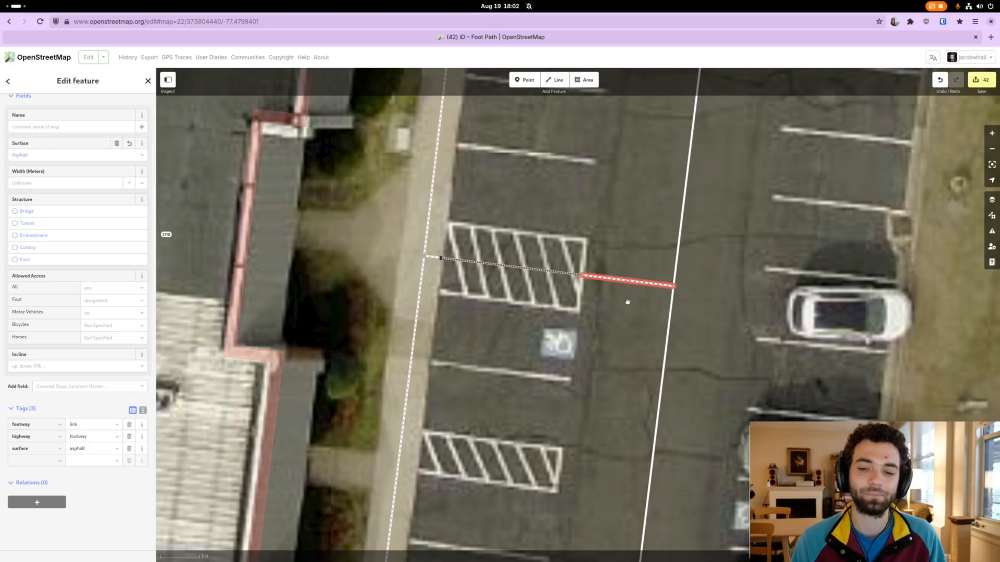
{"action": "left_click_drag", "start_coordinate": [619, 313], "coordinate": [618, 310]}
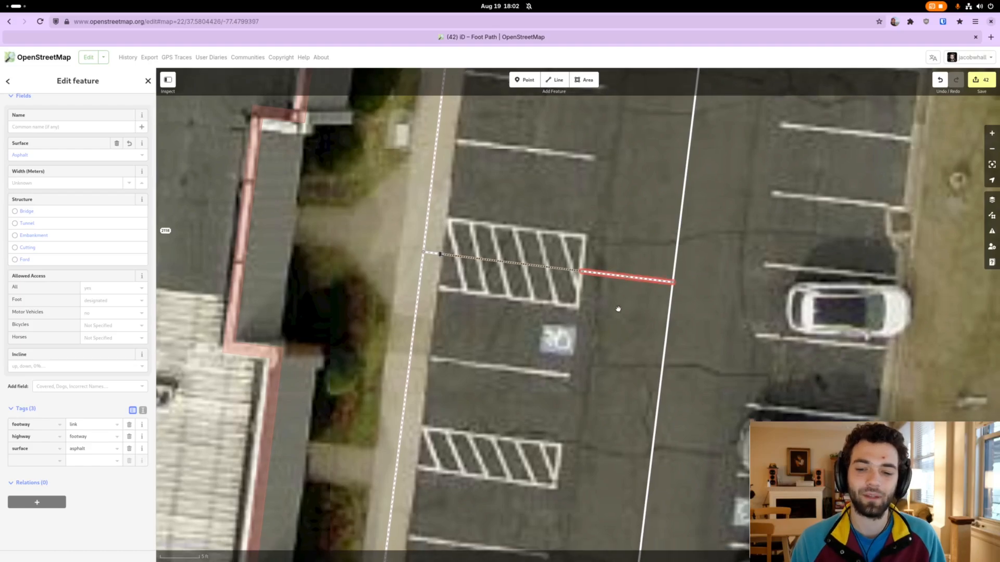
{"action": "left_click", "coordinate": [560, 273]}
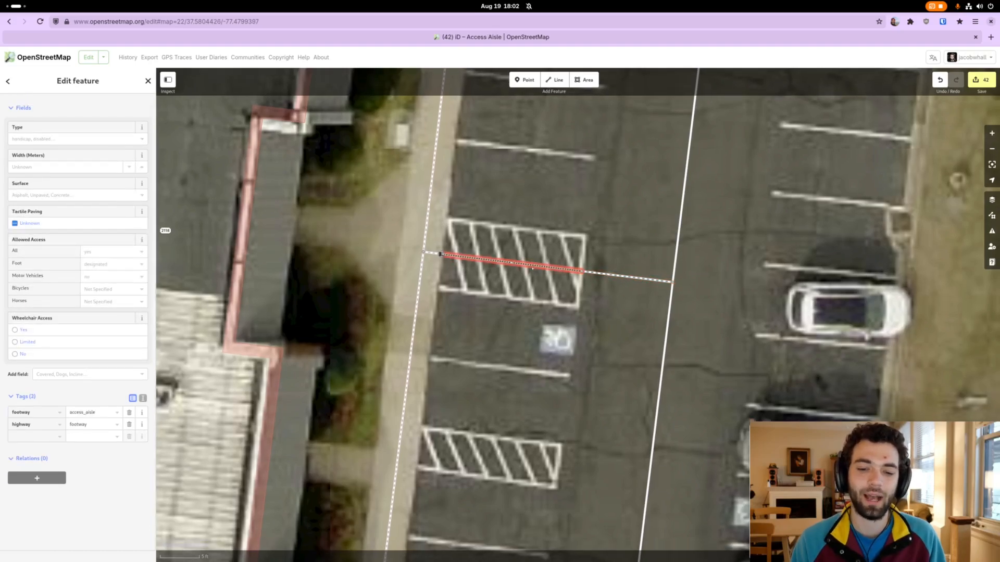
{"action": "left_click", "coordinate": [79, 197]}
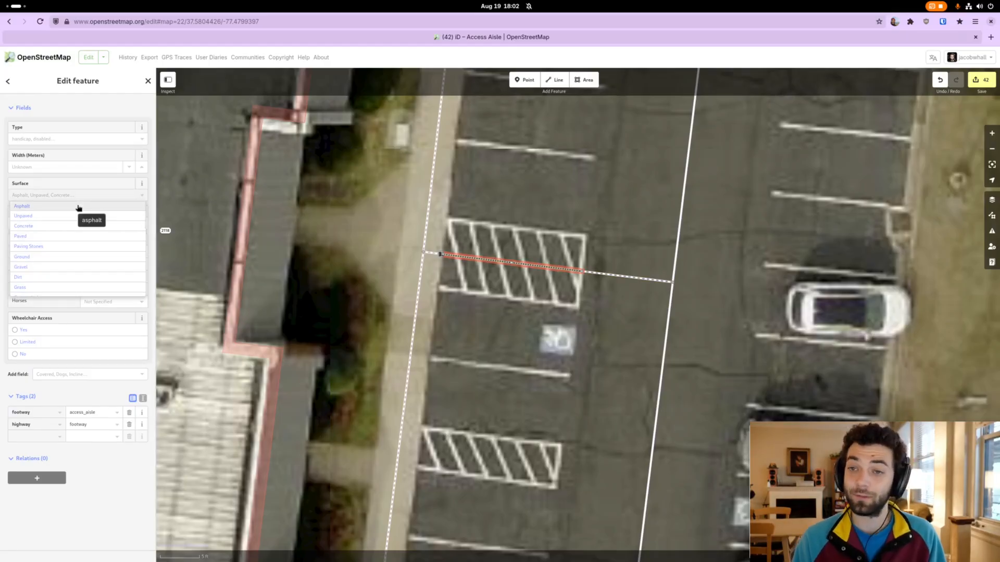
{"action": "left_click", "coordinate": [79, 208]}
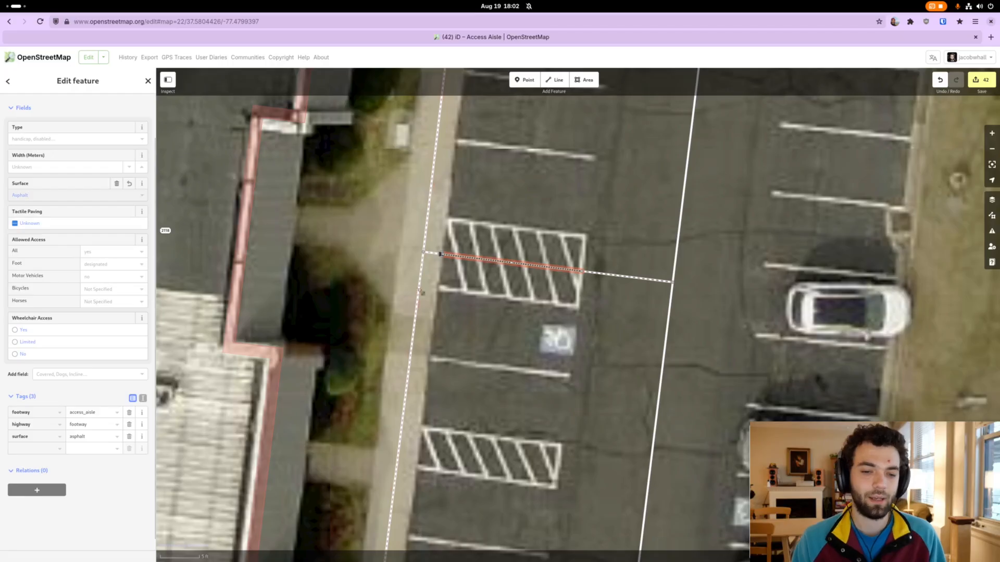
Set the surface of both the short connecting sidewalk segment and the main sidewalk to Concrete
{"action": "left_click", "coordinate": [434, 254]}
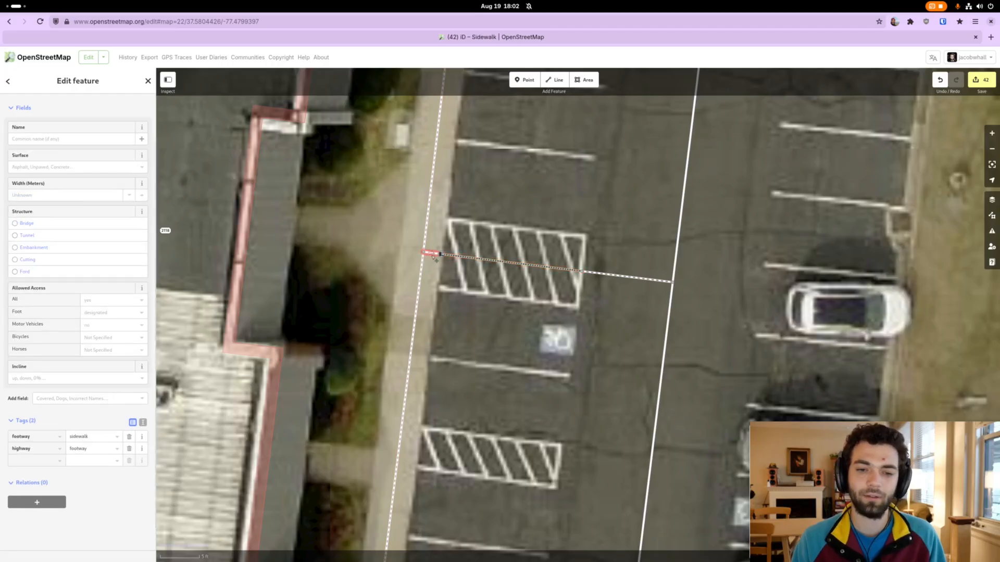
{"action": "left_click", "coordinate": [429, 243], "text": "shift"}
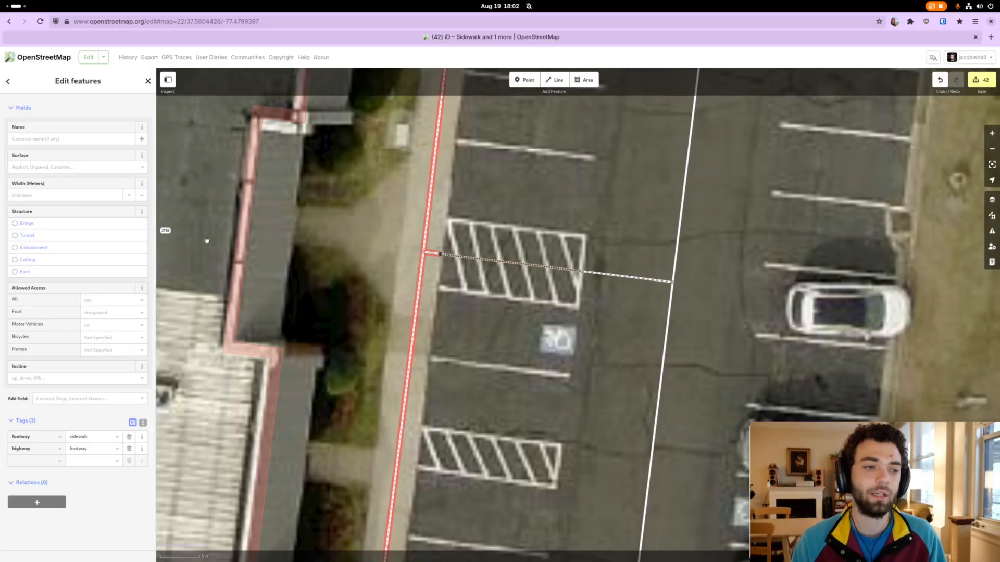
{"action": "left_click", "coordinate": [74, 167]}
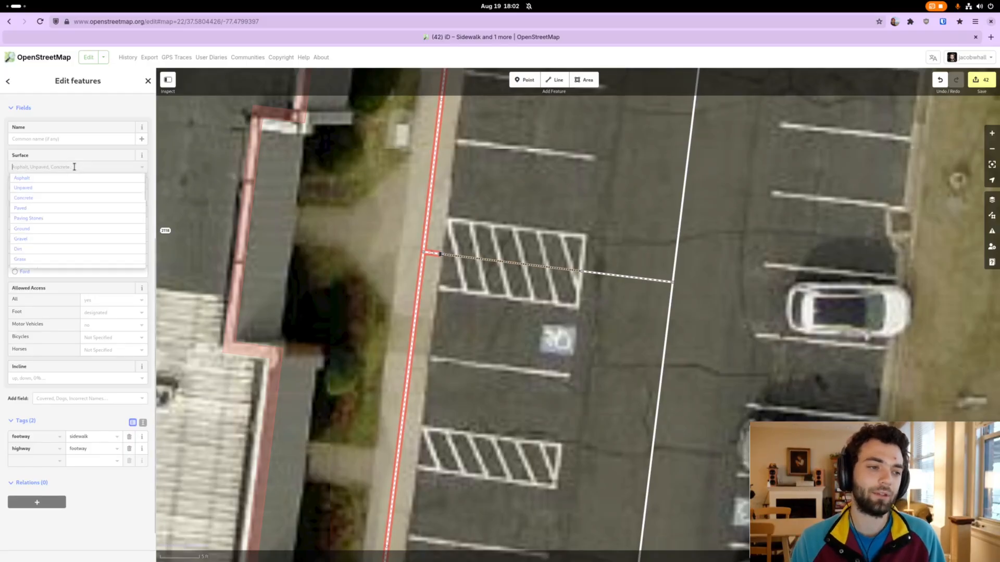
{"action": "left_click", "coordinate": [74, 198]}
{"action": "left_click", "coordinate": [294, 248]}
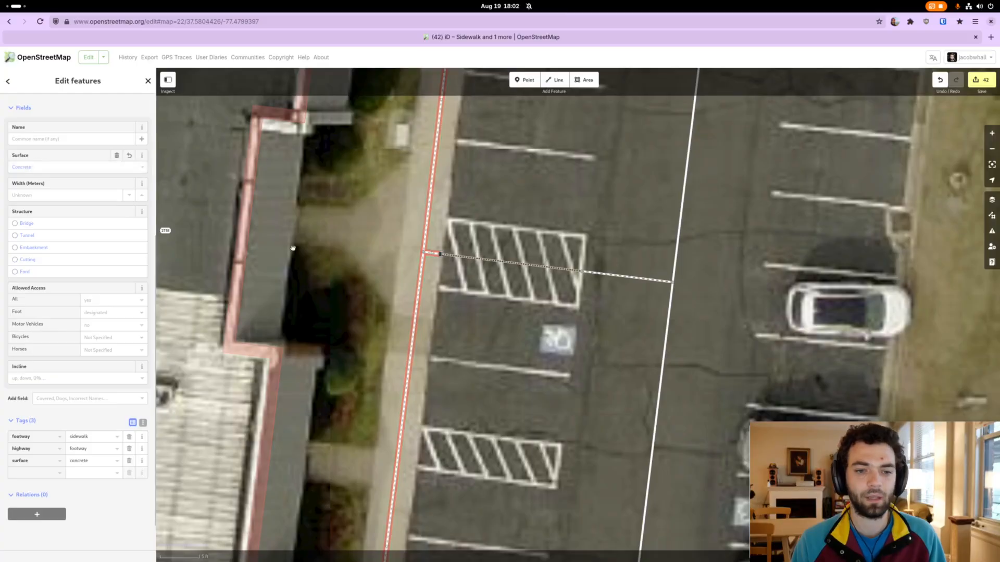
Review the tags of the link segment that joins the access aisle to the service road
{"action": "left_click_drag", "start_coordinate": [310, 248], "coordinate": [316, 248]}
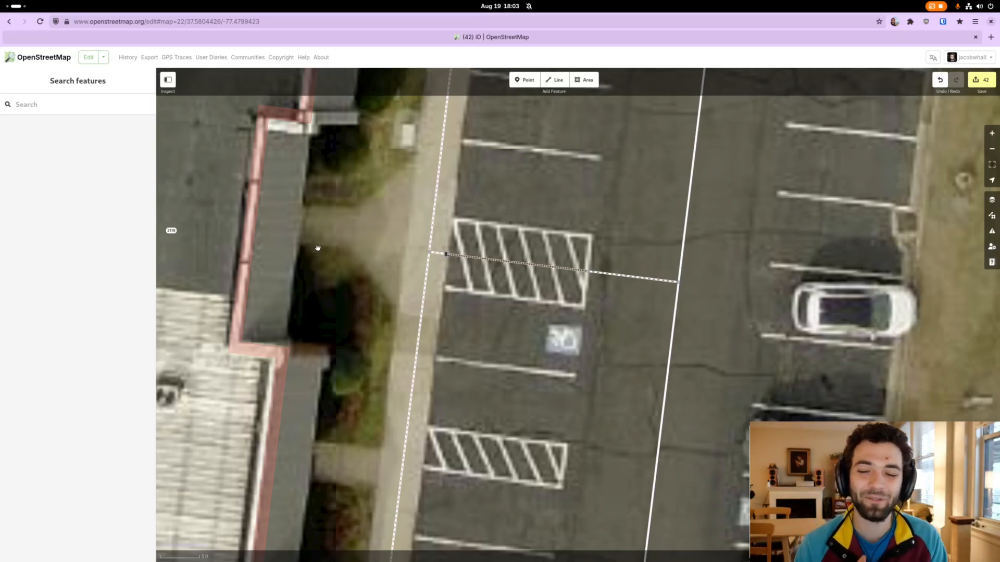
{"action": "left_click", "coordinate": [623, 275]}
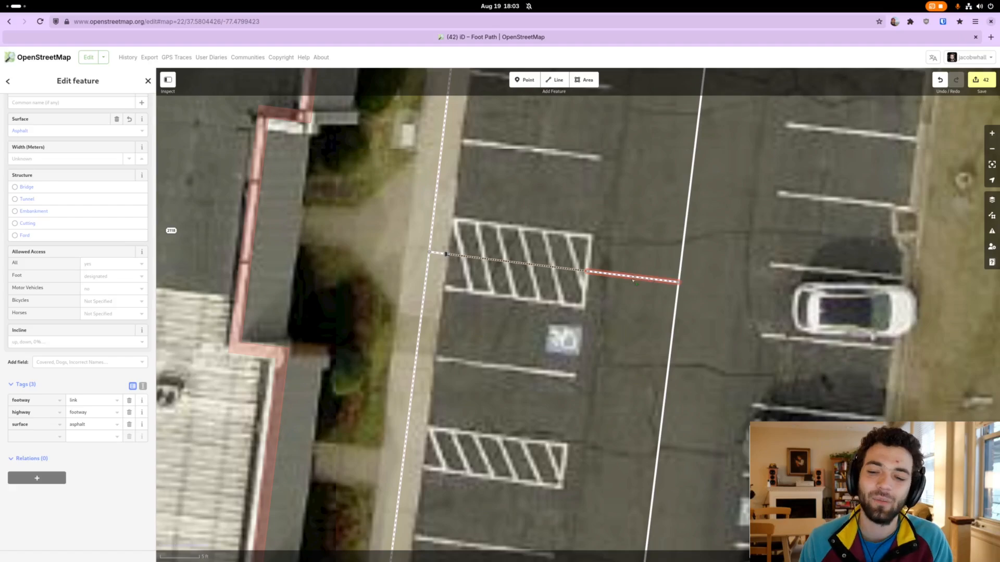
{"action": "left_click_drag", "start_coordinate": [627, 266], "coordinate": [614, 267]}
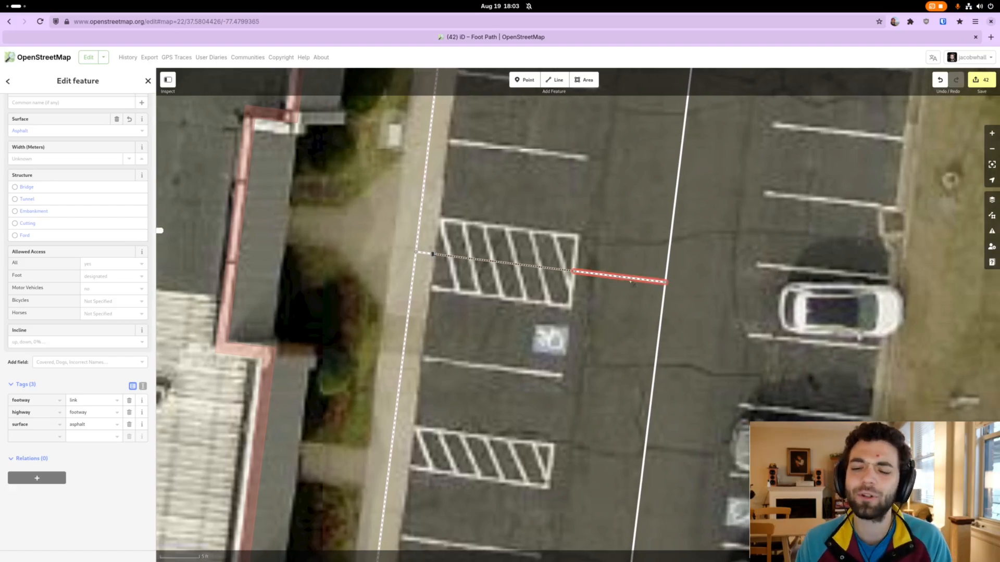
Try to straighten the short sidewalk segment, the access aisle and the link segment as one combined selection
{"action": "left_click_drag", "start_coordinate": [629, 277], "coordinate": [602, 279]}
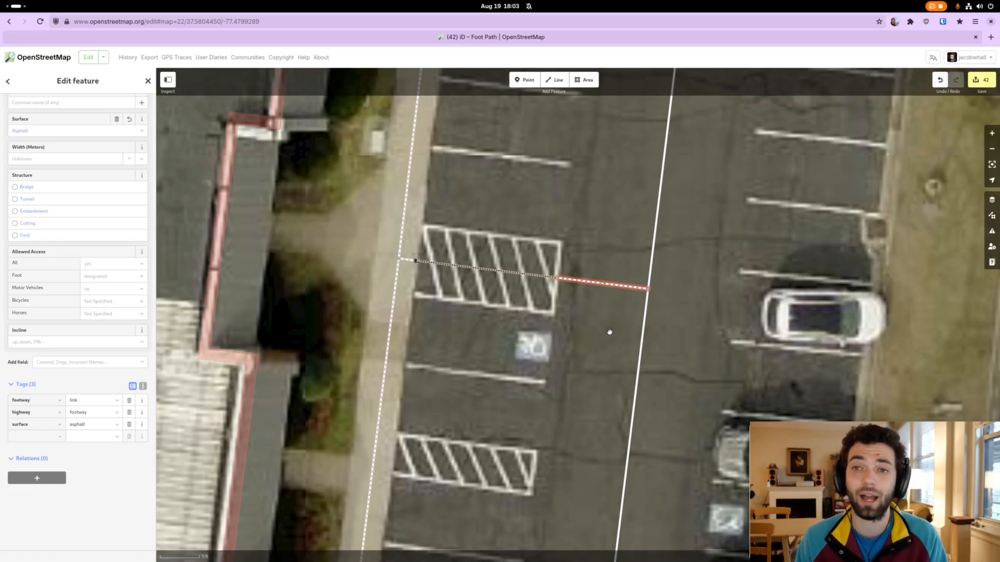
{"action": "left_click", "coordinate": [594, 263]}
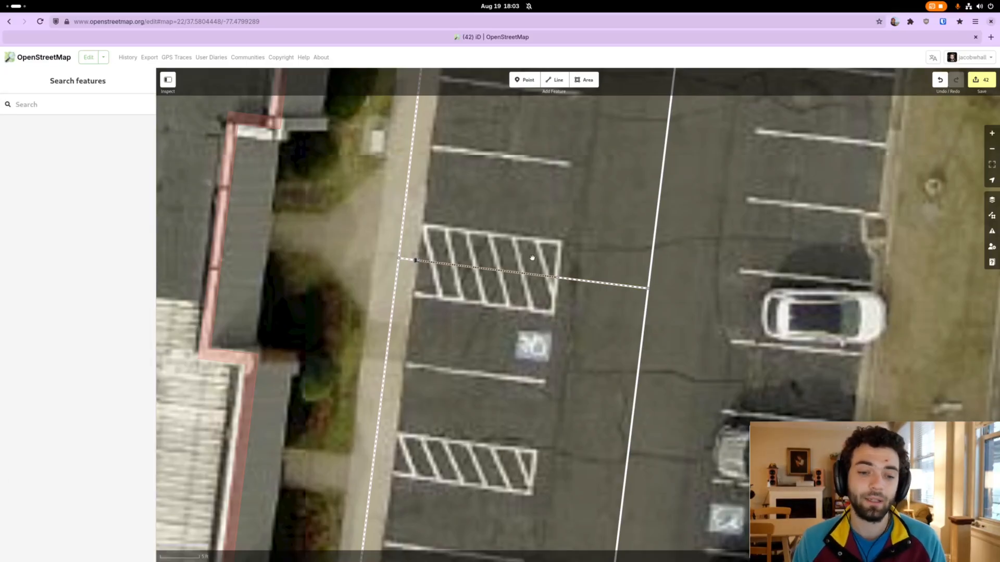
{"action": "left_click", "coordinate": [410, 261]}
{"action": "left_click", "coordinate": [469, 266], "text": "shift"}
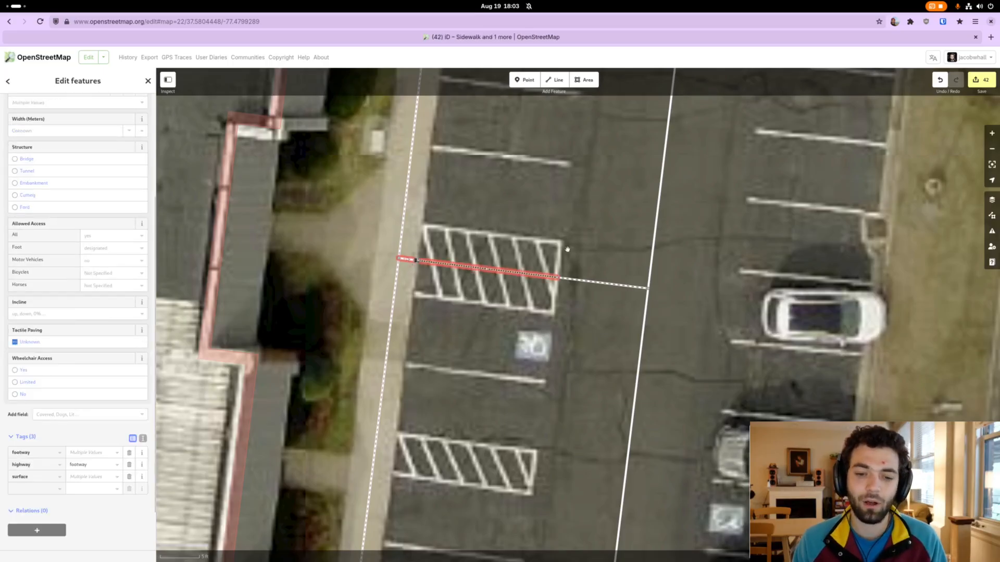
{"action": "left_click", "coordinate": [593, 281], "text": "shift"}
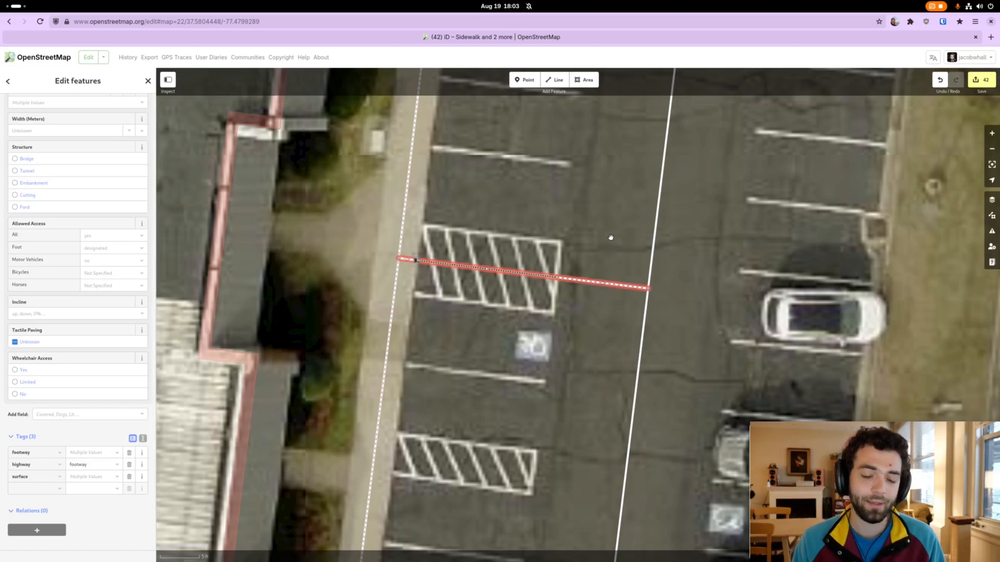
{"action": "key", "text": "s"}
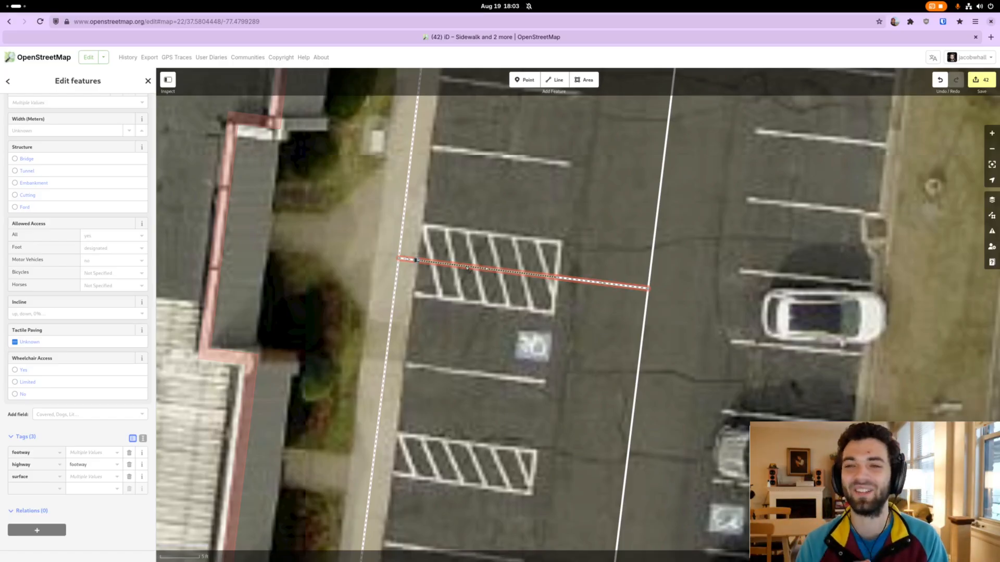
{"action": "left_click", "coordinate": [499, 232]}
Nudge the southern end point of the main sidewalk to the pavement edge at the building's corner
{"action": "scroll", "coordinate": [512, 221], "scroll_direction": "down", "scroll_amount": 5}
{"action": "left_click_drag", "start_coordinate": [516, 206], "coordinate": [542, 144]}
{"action": "mouse_move", "coordinate": [530, 389]}
{"action": "left_mouse_down"}
{"action": "mouse_move", "coordinate": [531, 281]}
{"action": "mouse_move", "coordinate": [532, 299]}
{"action": "left_mouse_up"}
{"action": "left_click_drag", "start_coordinate": [504, 436], "coordinate": [533, 333]}
{"action": "mouse_move", "coordinate": [521, 370]}
{"action": "left_mouse_down"}
{"action": "mouse_move", "coordinate": [536, 332]}
{"action": "mouse_move", "coordinate": [524, 332]}
{"action": "mouse_move", "coordinate": [541, 328]}
{"action": "left_mouse_up"}
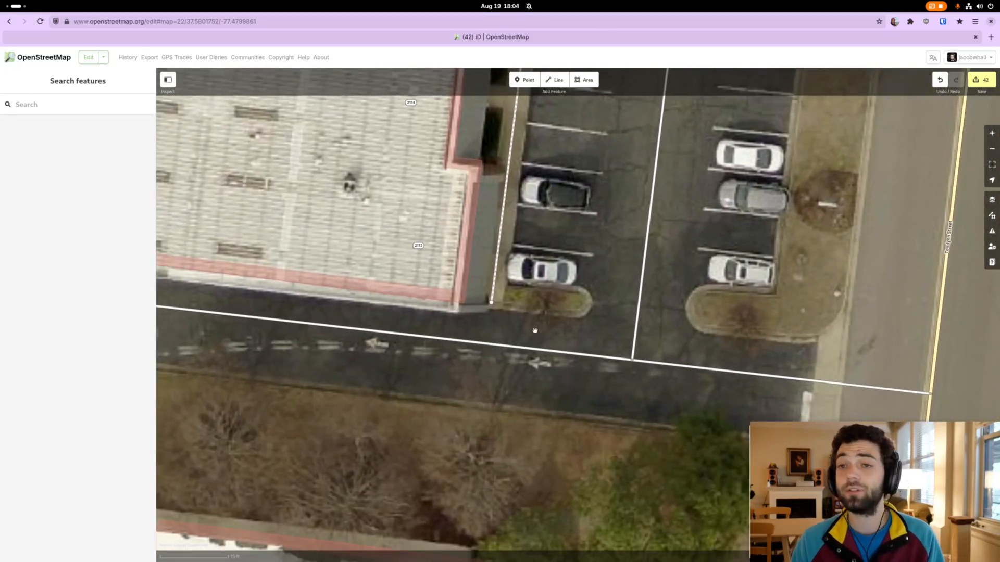
{"action": "left_click_drag", "start_coordinate": [504, 333], "coordinate": [537, 322]}
{"action": "scroll", "coordinate": [541, 320], "scroll_direction": "up", "scroll_amount": 4}
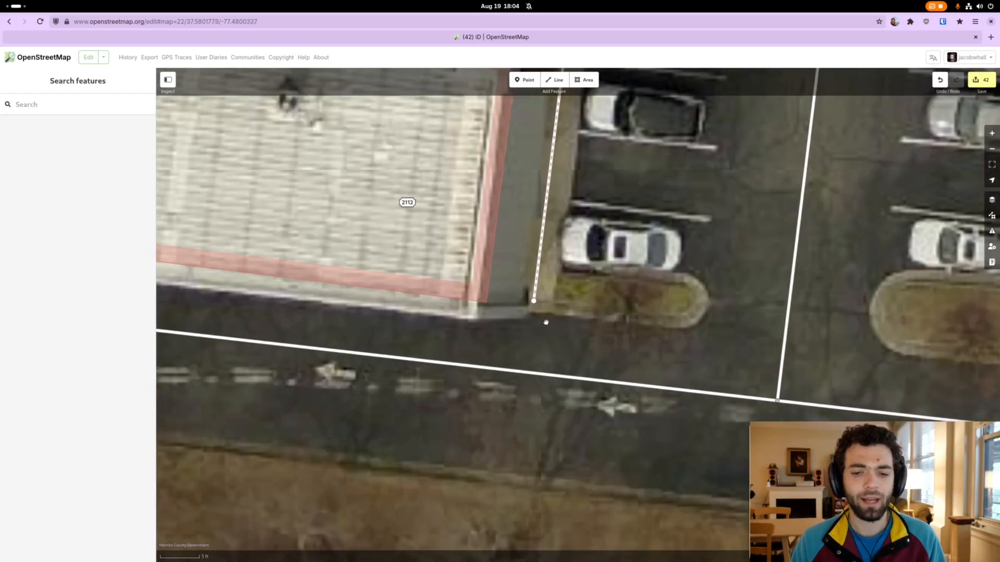
{"action": "left_click", "coordinate": [535, 301]}
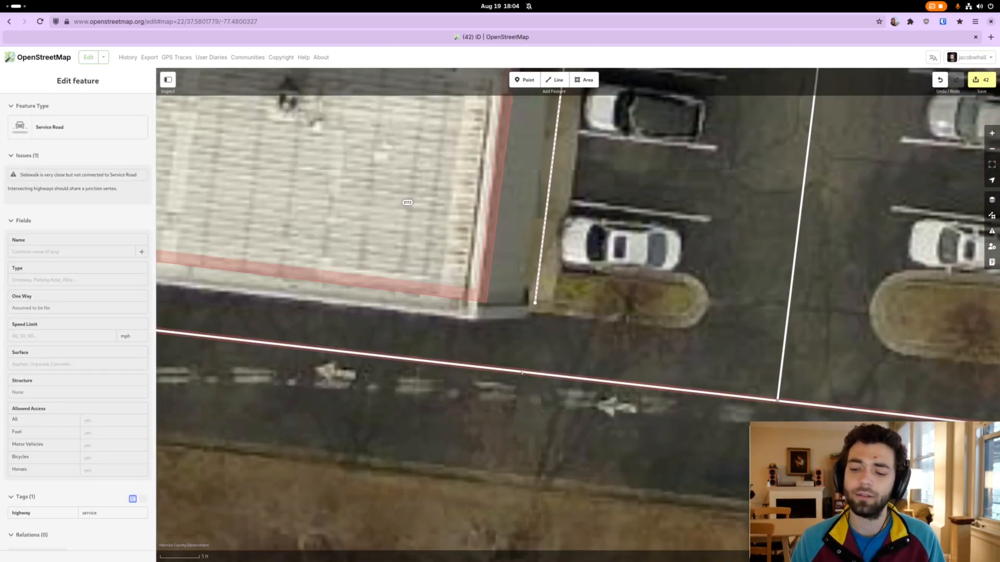
Shift the southern service road's parking lot junction and its street end slightly south to follow the driveway
{"action": "scroll", "coordinate": [520, 364], "scroll_direction": "down", "scroll_amount": 5}
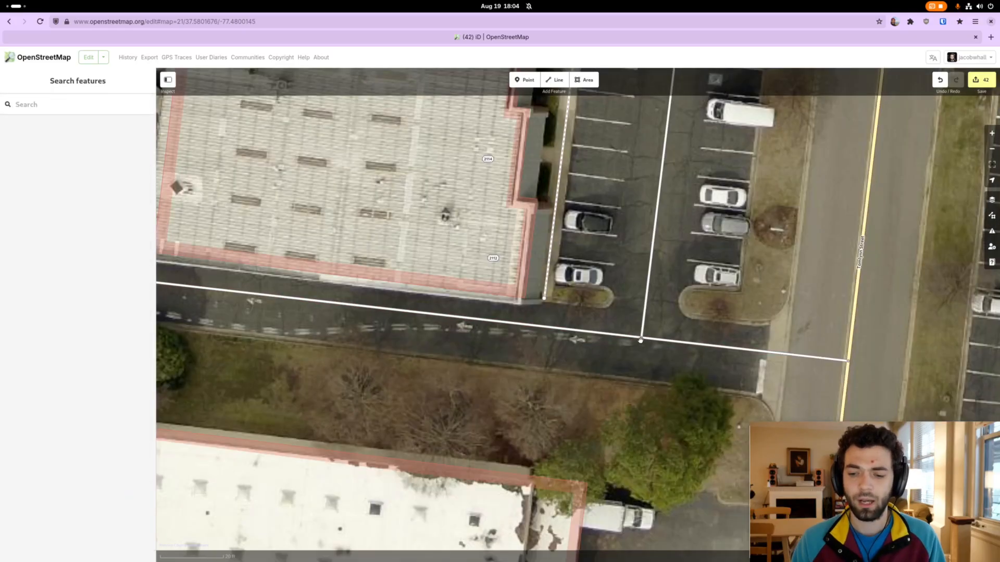
{"action": "left_click_drag", "start_coordinate": [642, 338], "coordinate": [641, 343]}
{"action": "left_click_drag", "start_coordinate": [846, 359], "coordinate": [844, 369]}
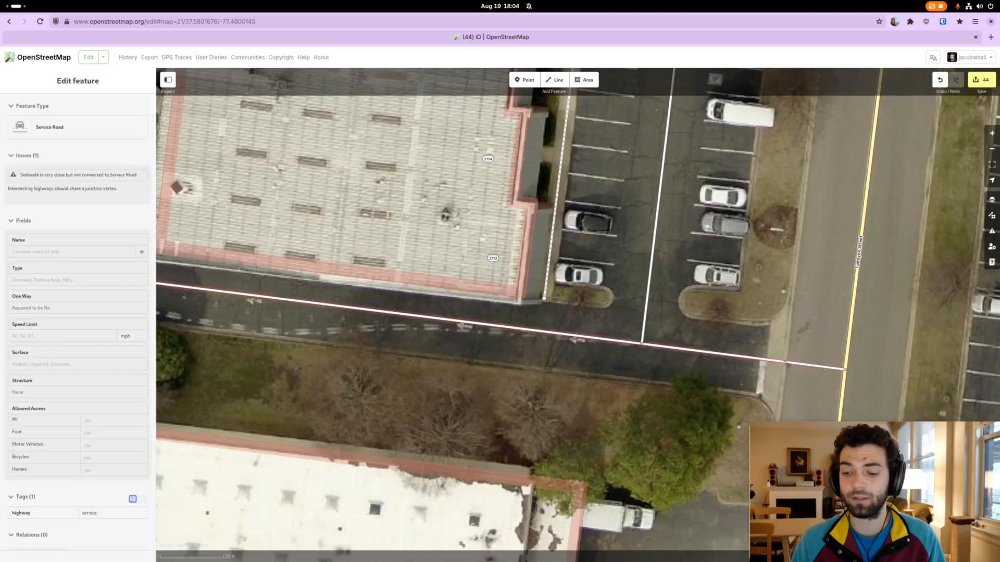
{"action": "left_click_drag", "start_coordinate": [492, 319], "coordinate": [495, 324]}
Draw a line from the main sidewalk's southern end to the service road and classify it as Foot Path
{"action": "scroll", "coordinate": [525, 320], "scroll_direction": "up", "scroll_amount": 3}
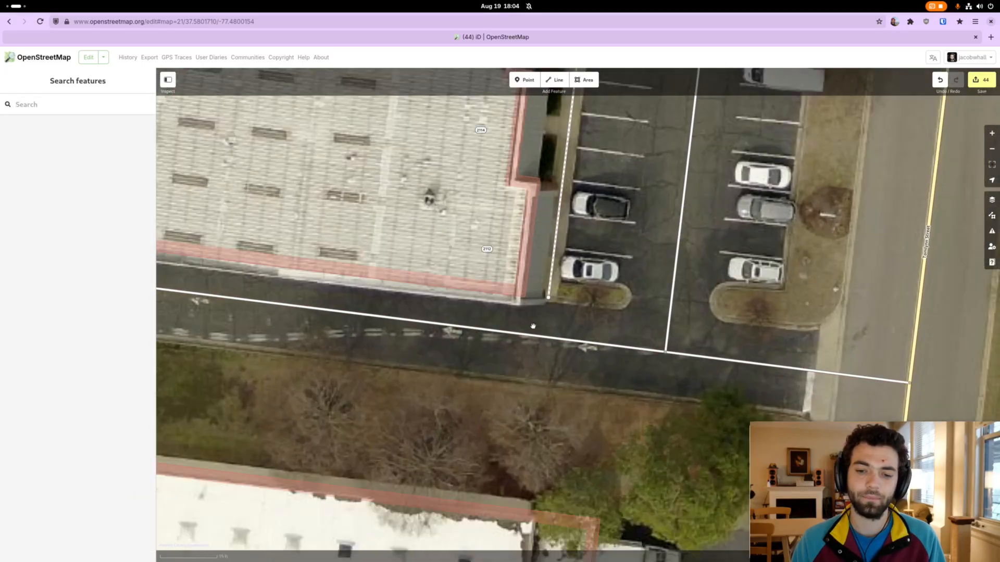
{"action": "key", "text": "2"}
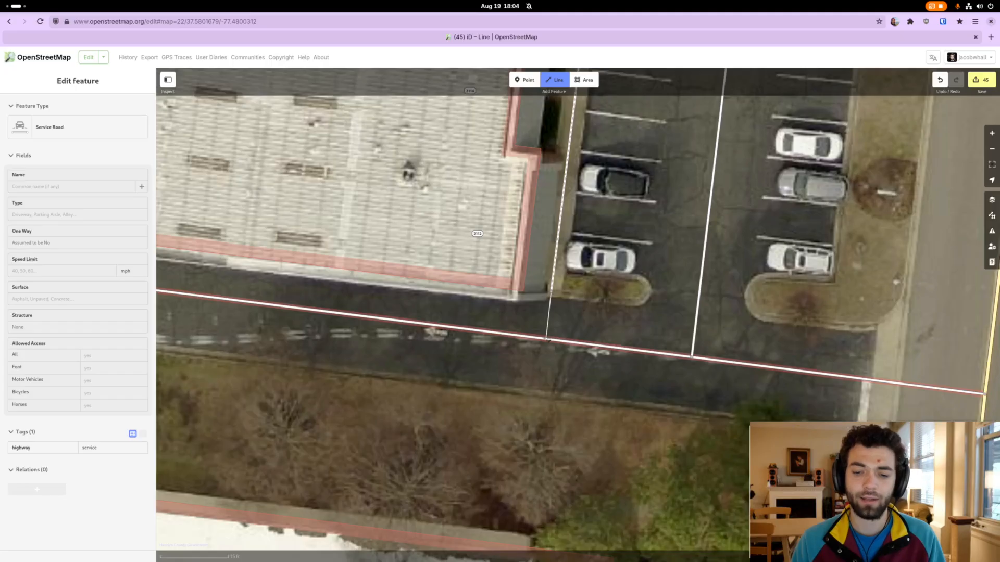
{"action": "left_click", "coordinate": [548, 339]}
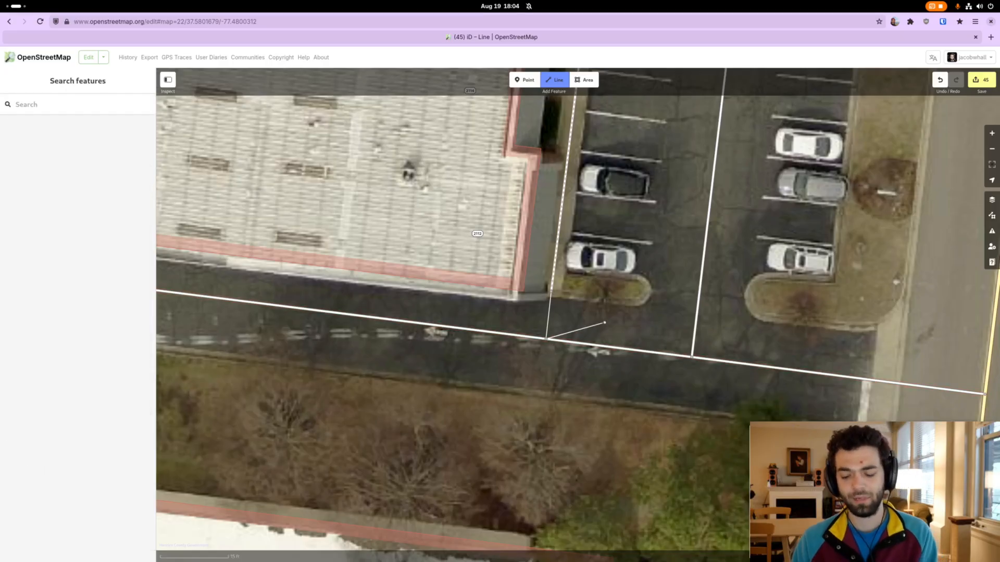
{"action": "key", "text": "Return"}
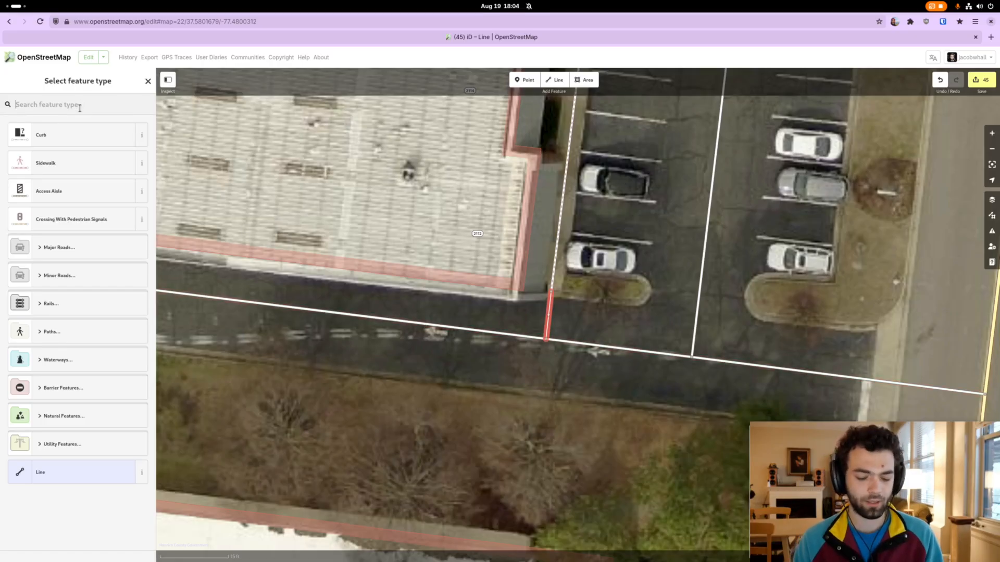
{"action": "type", "text": "foot"}
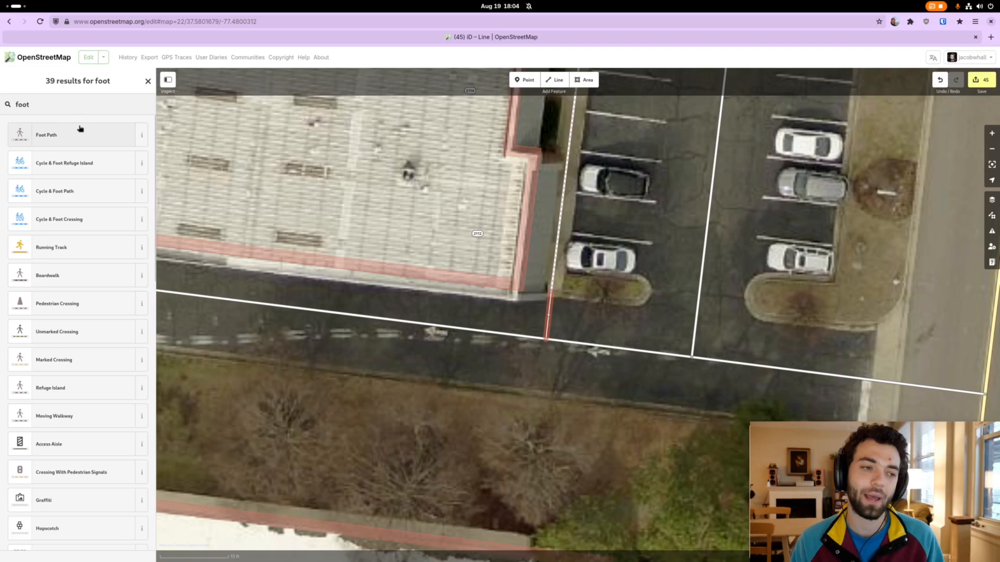
{"action": "left_click", "coordinate": [80, 131]}
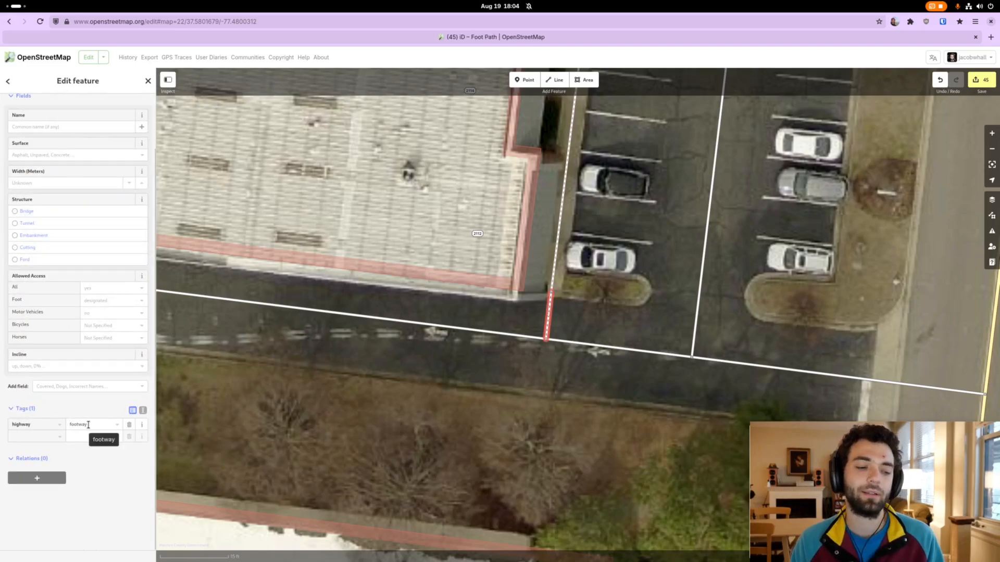
Add the tag footway=link to the new foot path between the sidewalk and the southern service road
{"action": "left_click", "coordinate": [31, 436]}
{"action": "type", "text": "footway"}
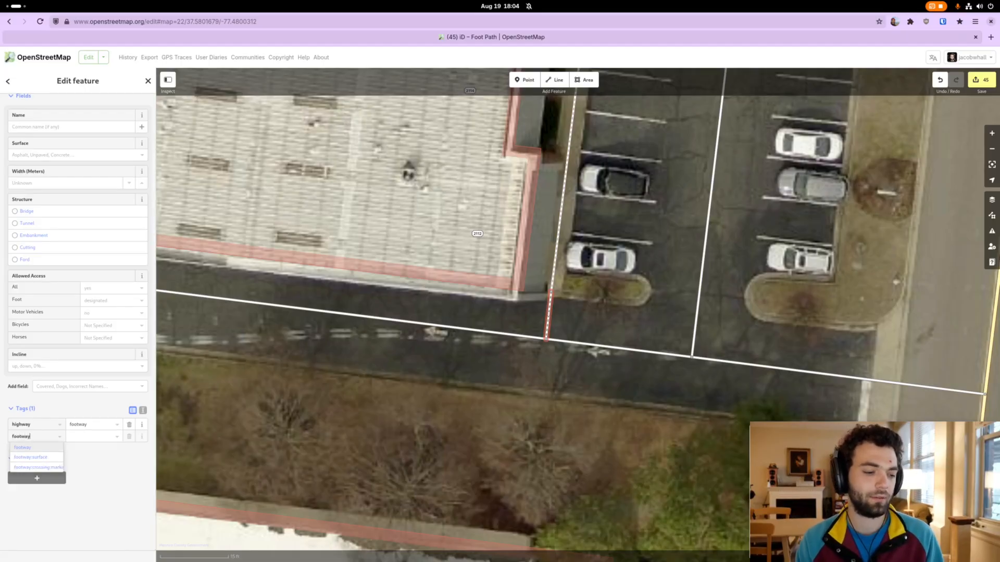
{"action": "key", "text": "Tab"}
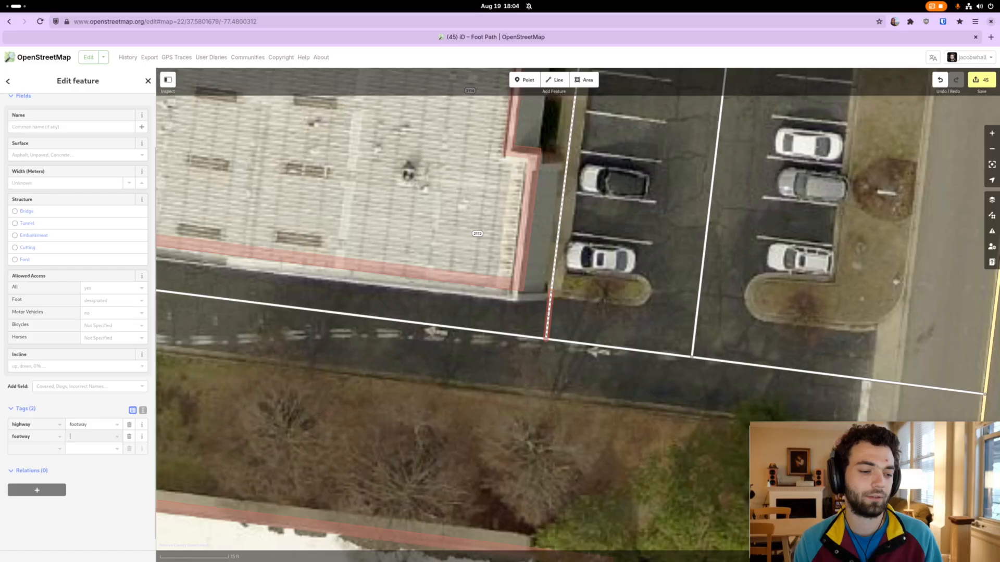
{"action": "type", "text": "lin"}
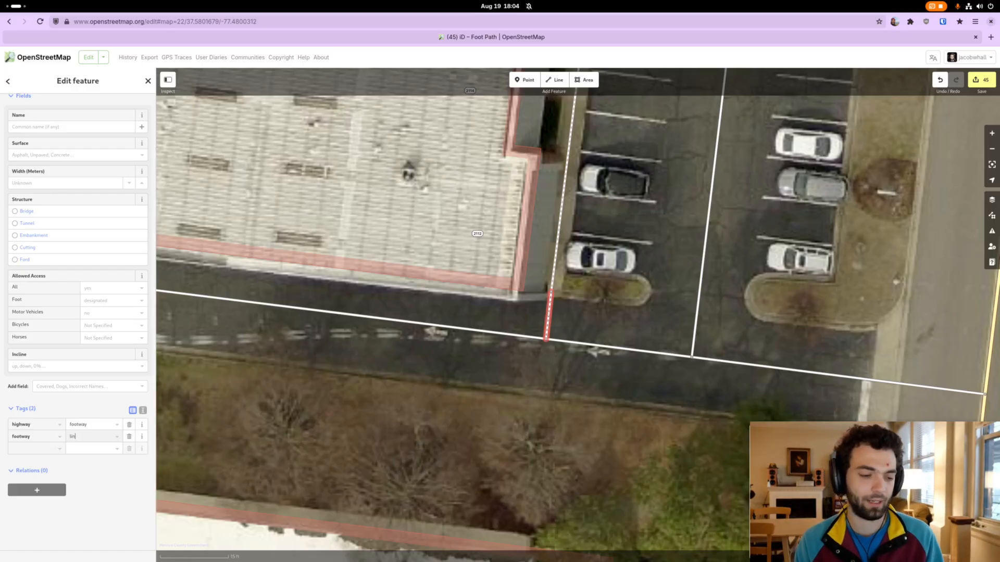
{"action": "left_click", "coordinate": [46, 399]}
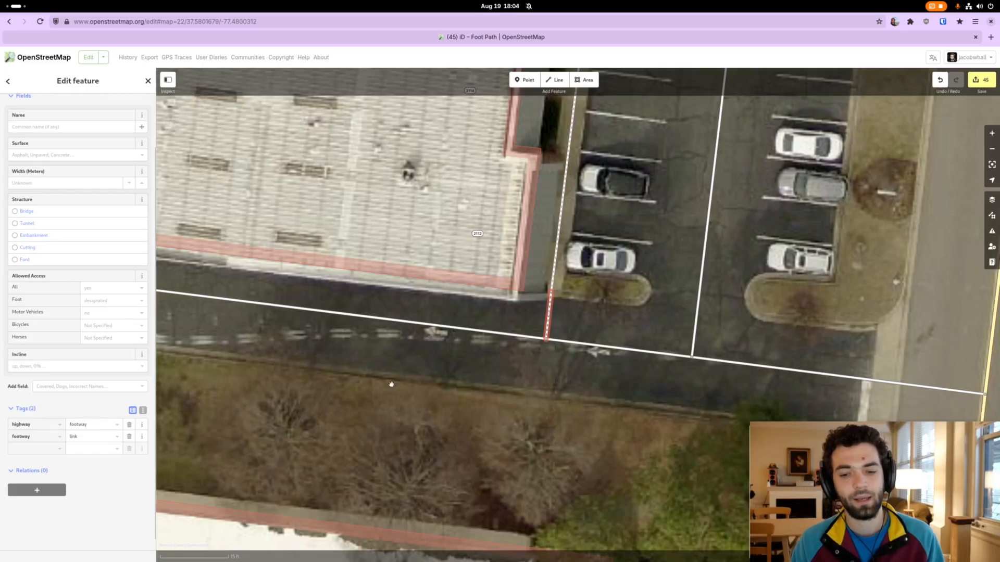
{"action": "left_click", "coordinate": [495, 369]}
Classify the point where the sidewalk meets the new link segment as Curb
{"action": "left_click", "coordinate": [551, 294]}
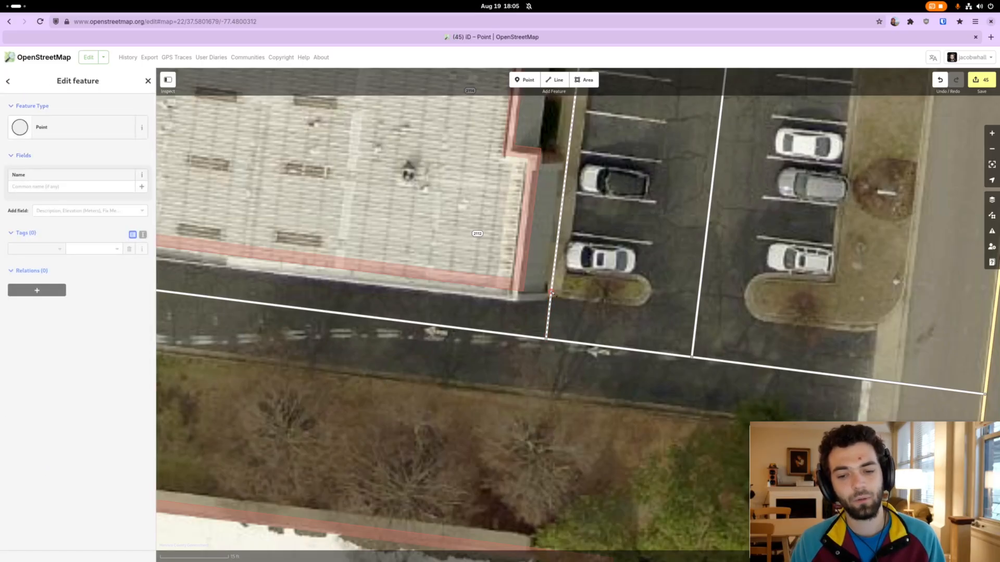
{"action": "left_click", "coordinate": [96, 130]}
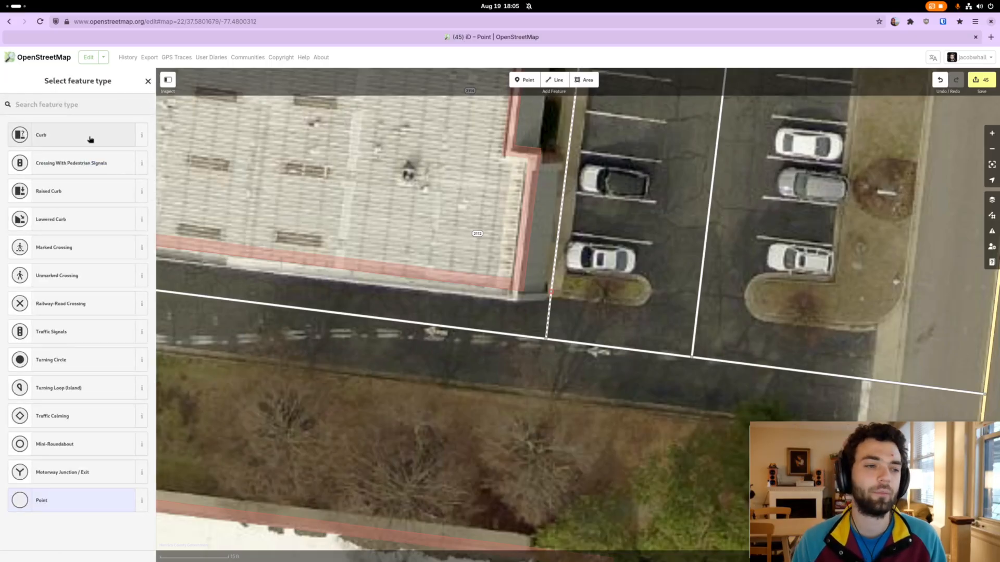
{"action": "left_click", "coordinate": [90, 140]}
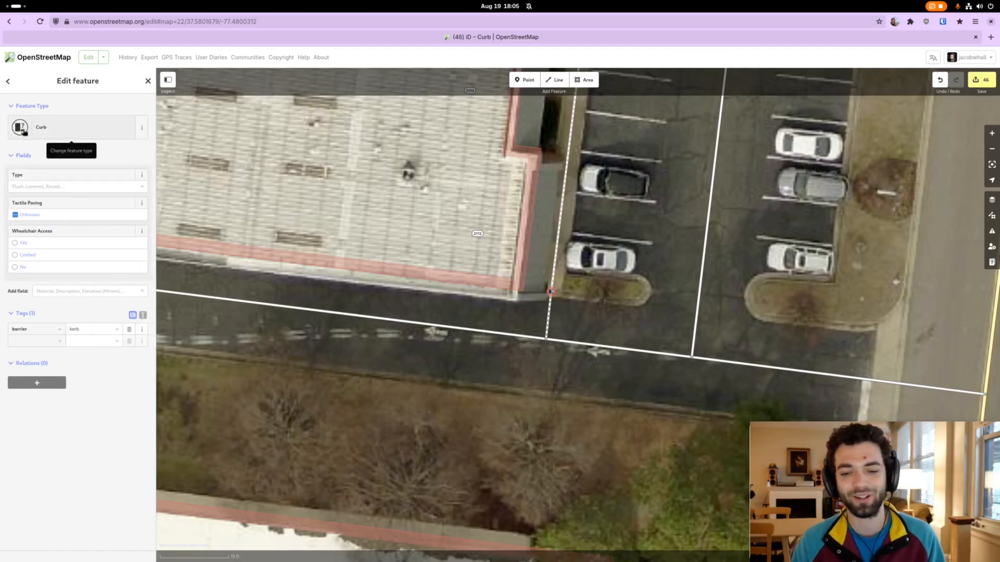
Set the surface of the new link segment at the sidewalk's southern end to Asphalt
{"action": "left_click", "coordinate": [550, 327]}
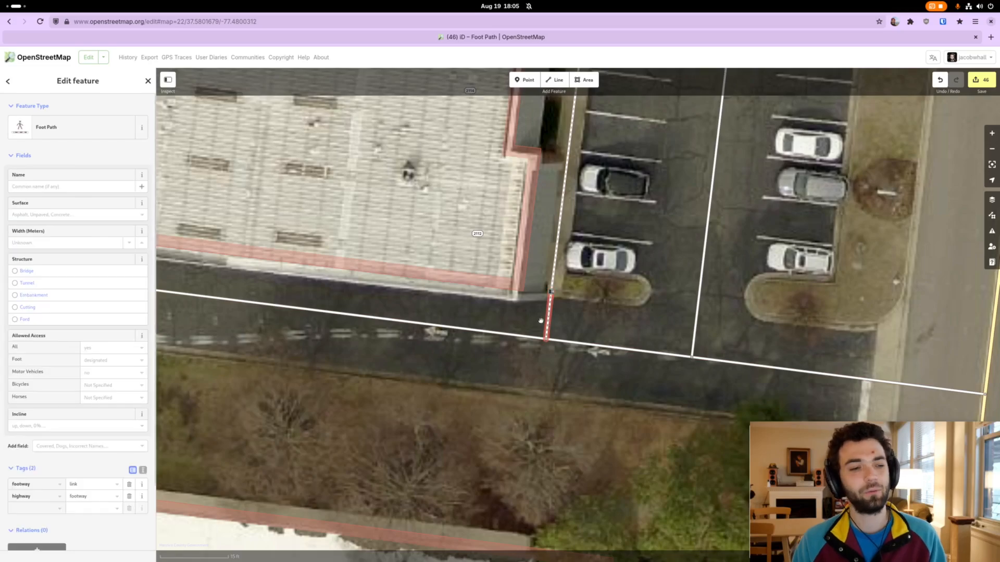
{"action": "left_click", "coordinate": [74, 213]}
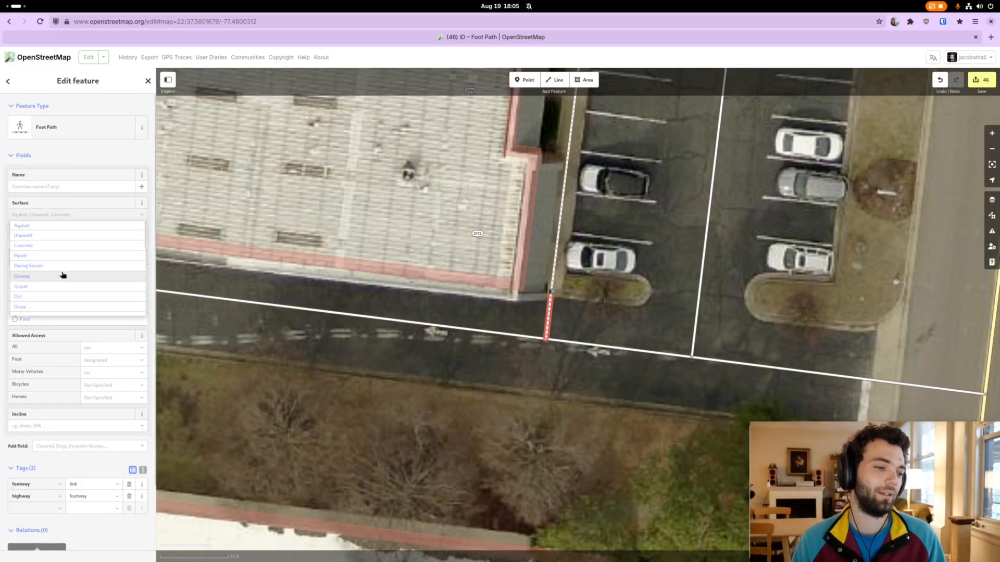
{"action": "left_click", "coordinate": [60, 225]}
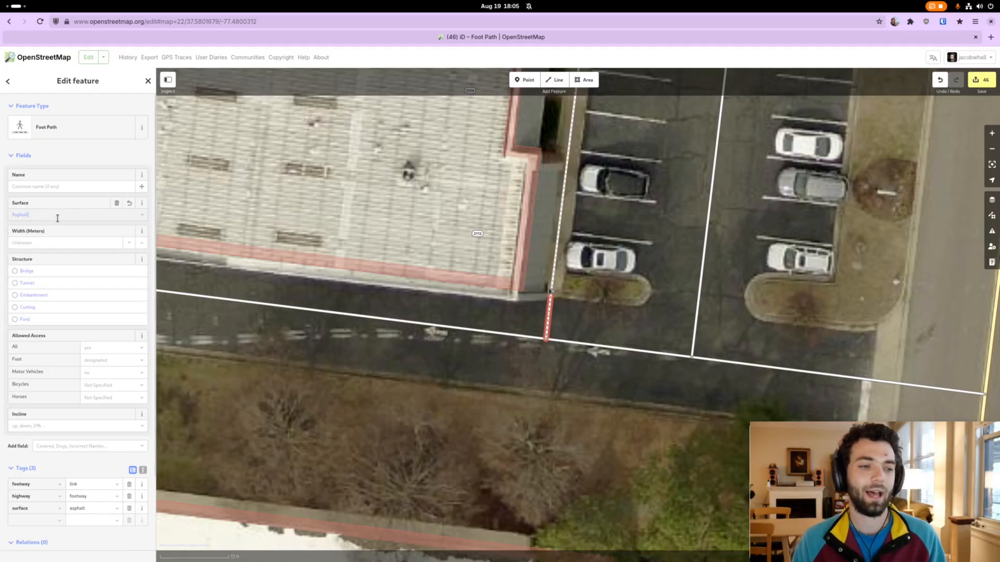
{"action": "left_click", "coordinate": [562, 319]}
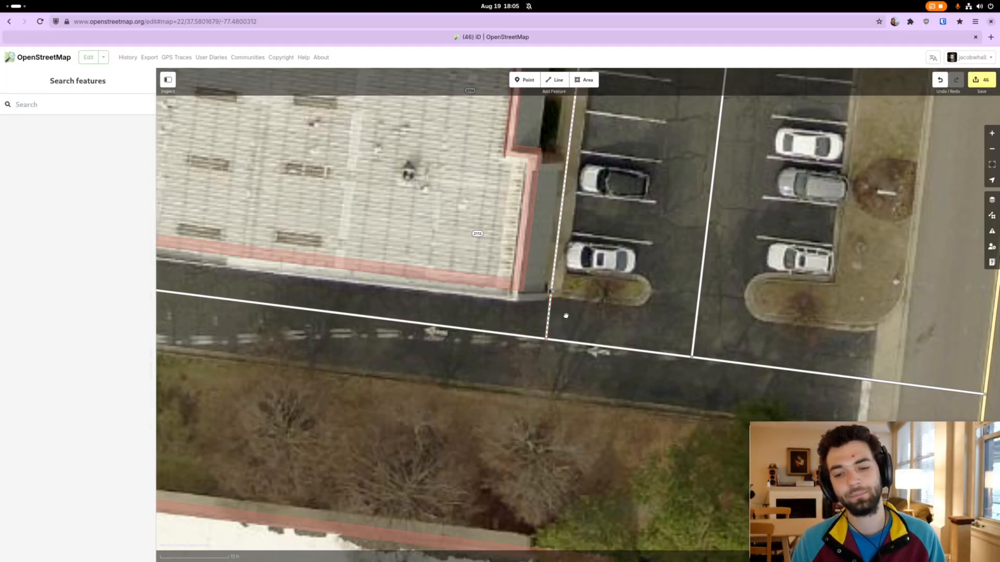
Review both sidewalk connections to the service roads and examine the tags of the main sidewalk
{"action": "scroll", "coordinate": [575, 308], "scroll_direction": "down", "scroll_amount": 5}
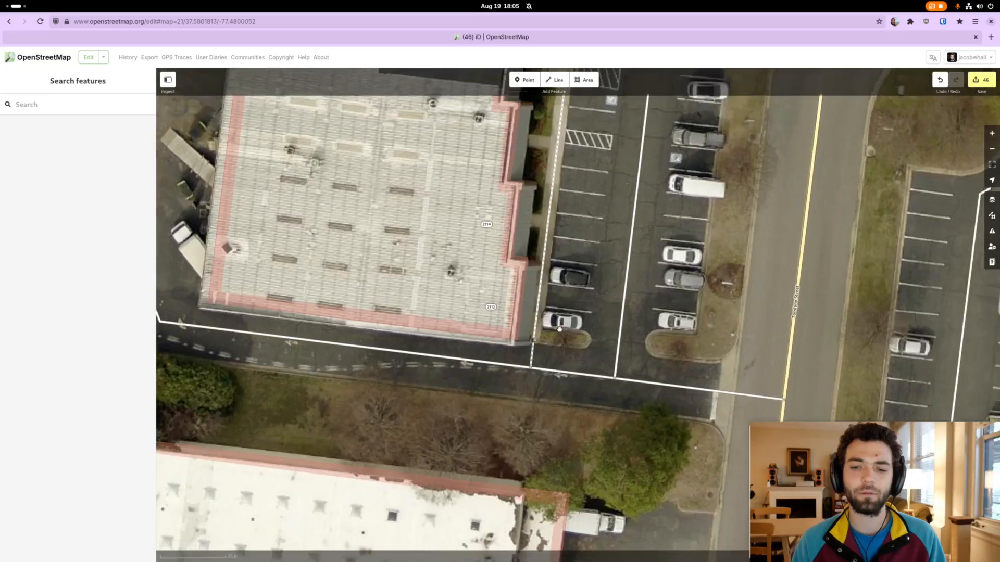
{"action": "left_click_drag", "start_coordinate": [560, 329], "coordinate": [535, 390]}
{"action": "left_click_drag", "start_coordinate": [553, 281], "coordinate": [536, 314]}
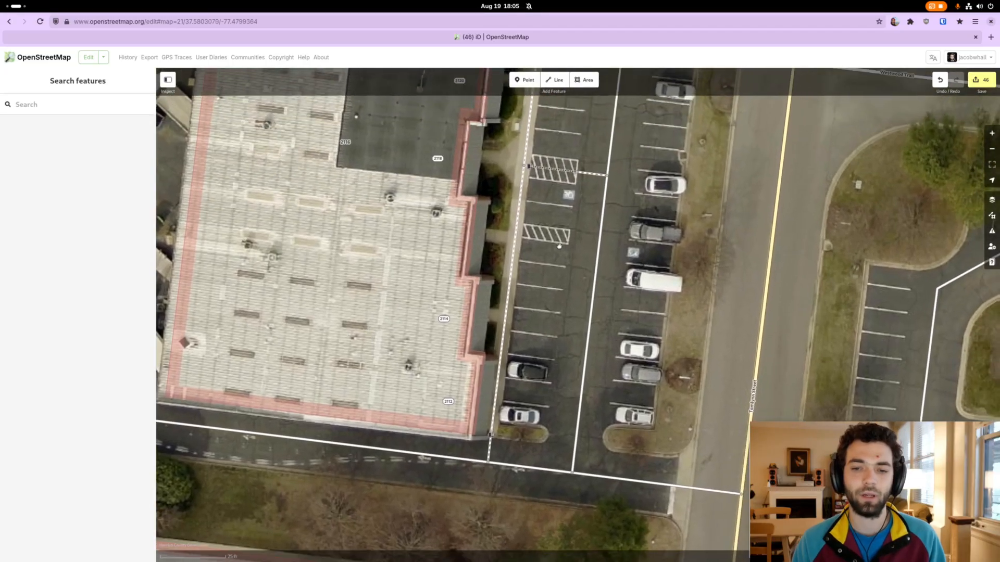
{"action": "left_click", "coordinate": [608, 184]}
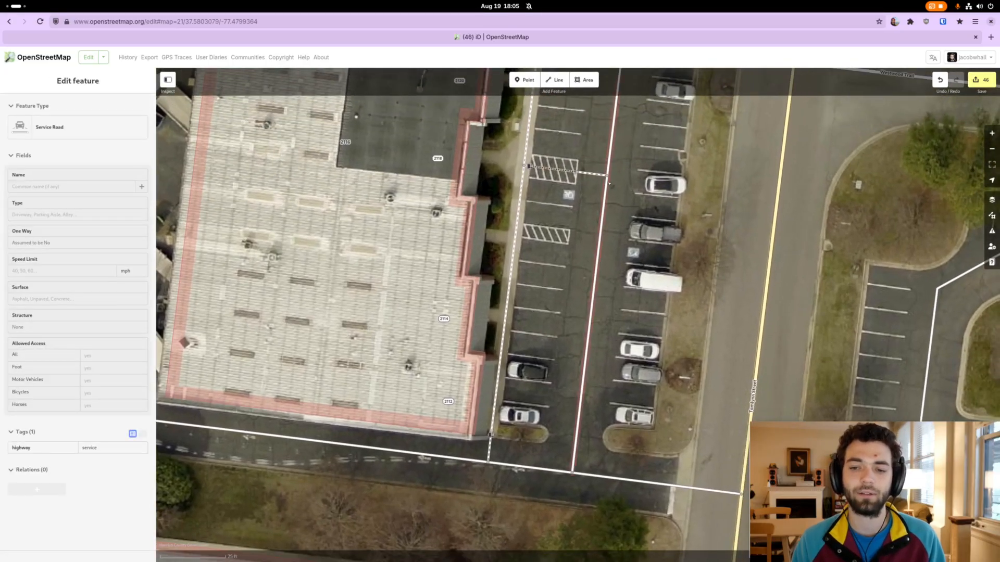
{"action": "left_click", "coordinate": [554, 382]}
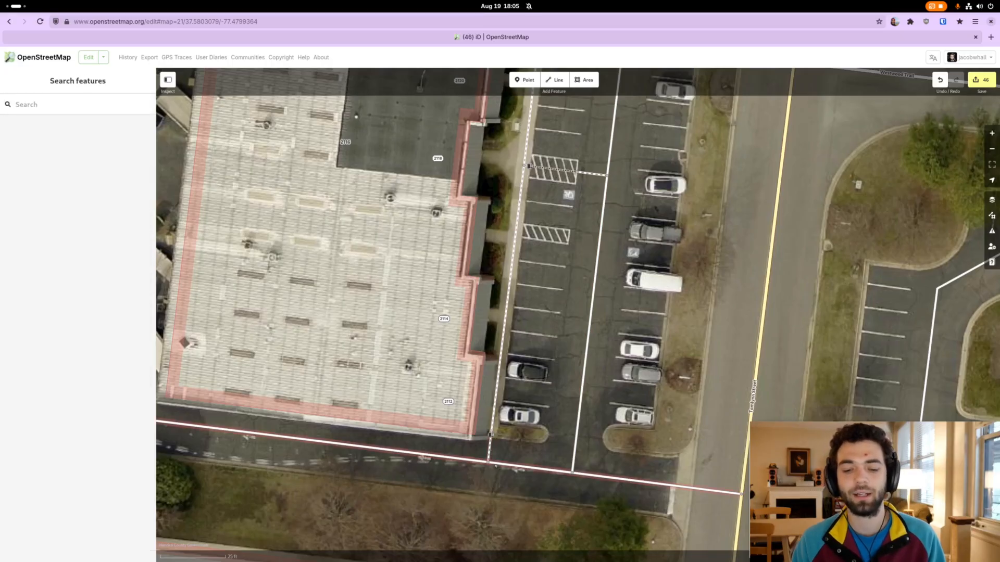
{"action": "left_click_drag", "start_coordinate": [536, 402], "coordinate": [490, 409]}
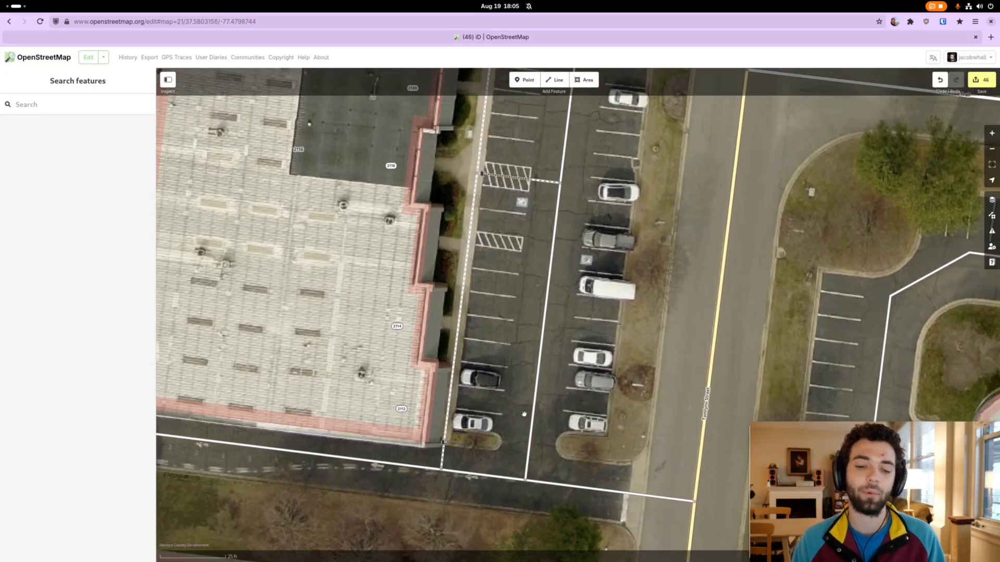
{"action": "left_click", "coordinate": [470, 249]}
{"action": "left_click_drag", "start_coordinate": [469, 259], "coordinate": [507, 287]}
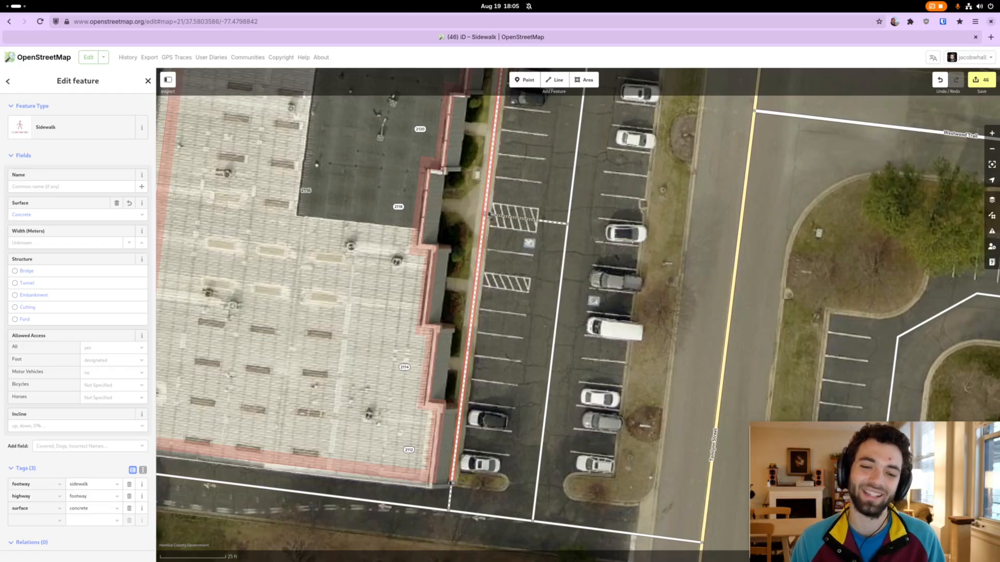
{"action": "left_click_drag", "start_coordinate": [463, 211], "coordinate": [578, 191]}
{"action": "left_click_drag", "start_coordinate": [548, 269], "coordinate": [550, 239]}
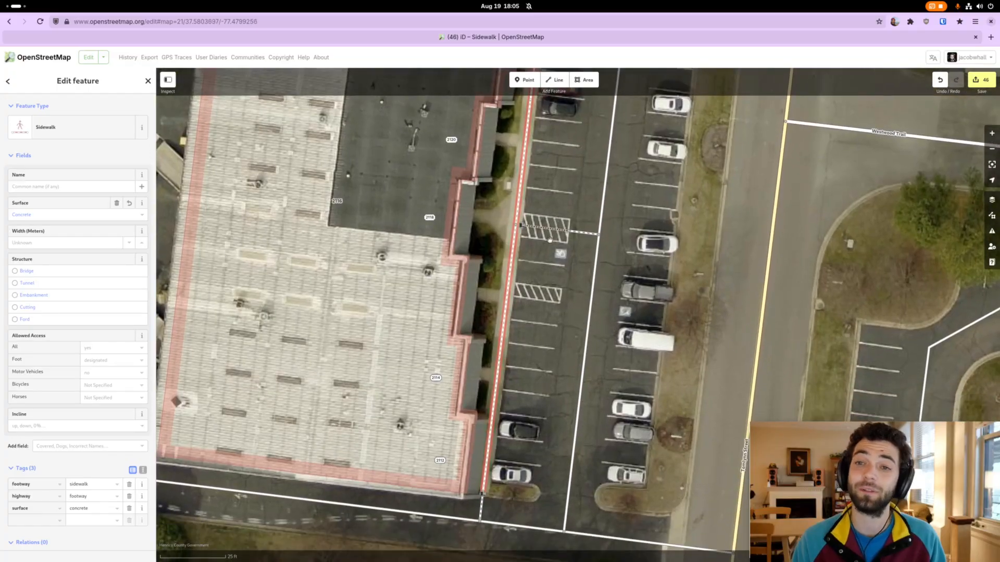